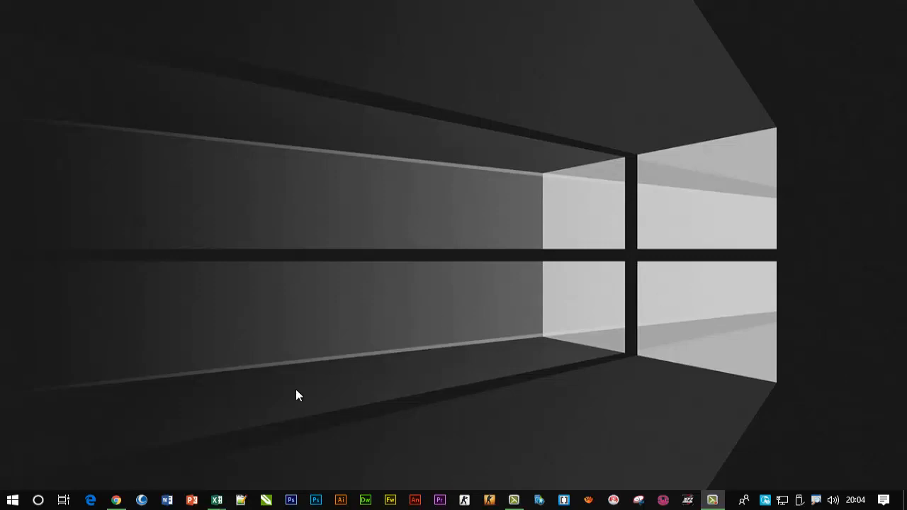
Switch to the TABELA DINÂMICA workbook in Excel and examine the Setor values in D2:D9
click(153, 468)
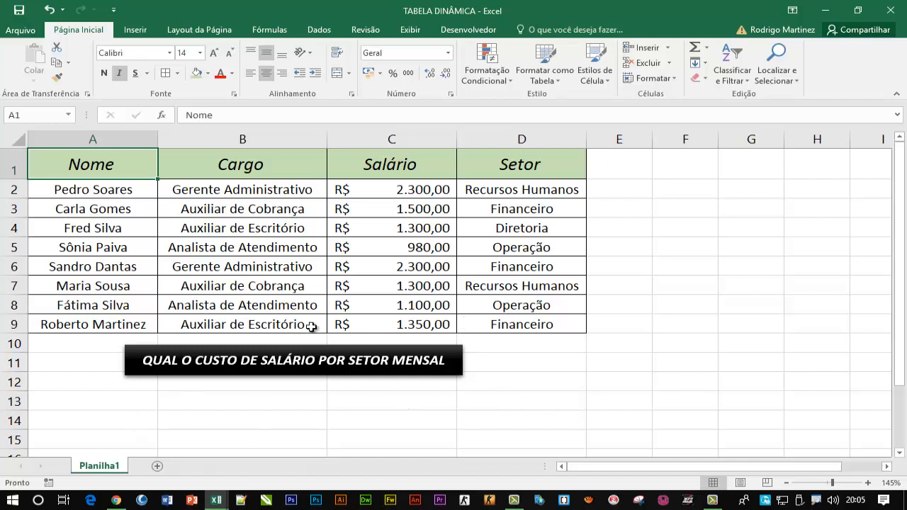
click(229, 420)
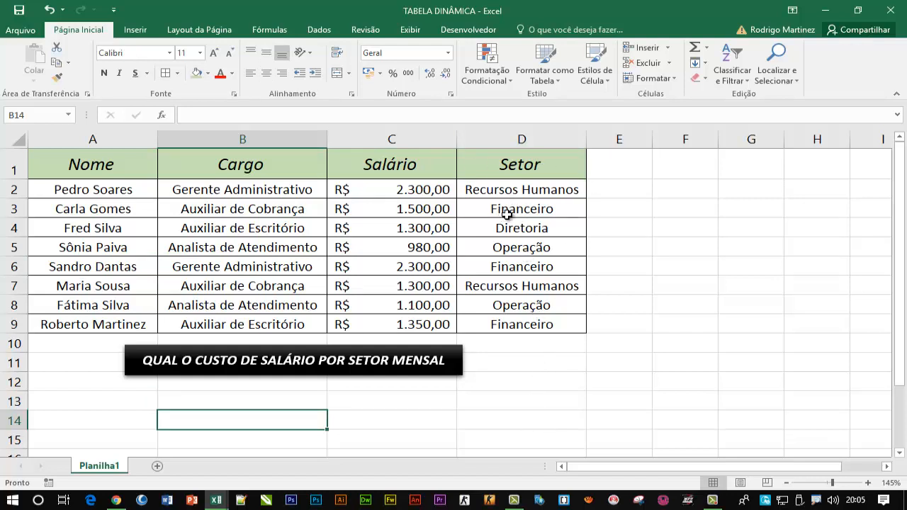
drag(508, 196, 518, 325)
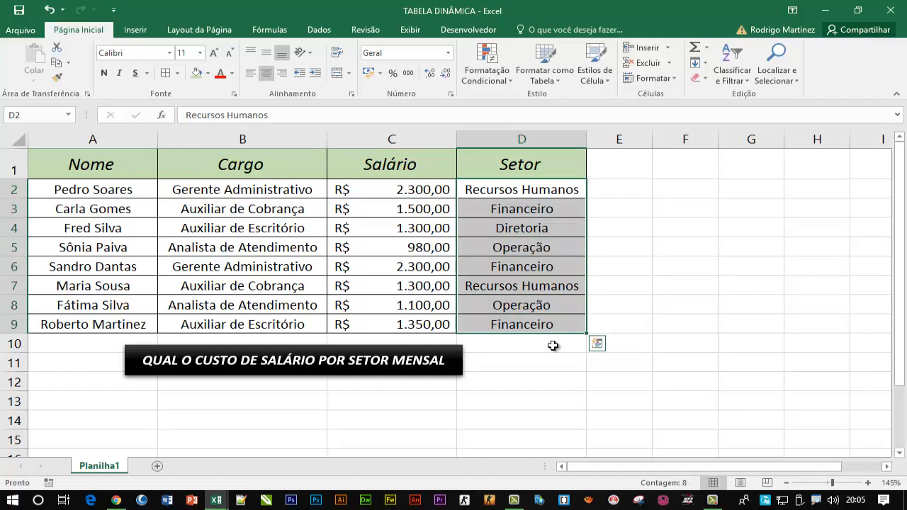
Enter a SOMASE formula in B13 that sums C2:C9 where D2:D9 equals "Financeiro"
click(241, 410)
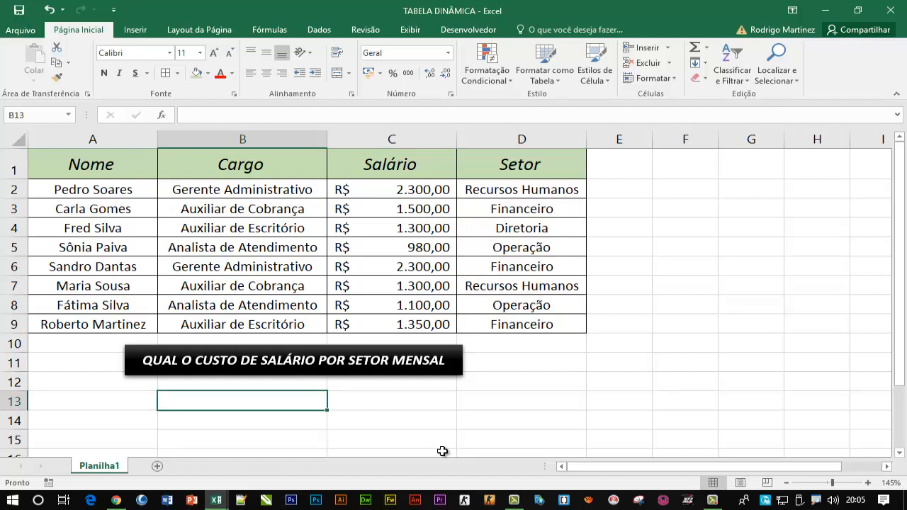
text(=somase)
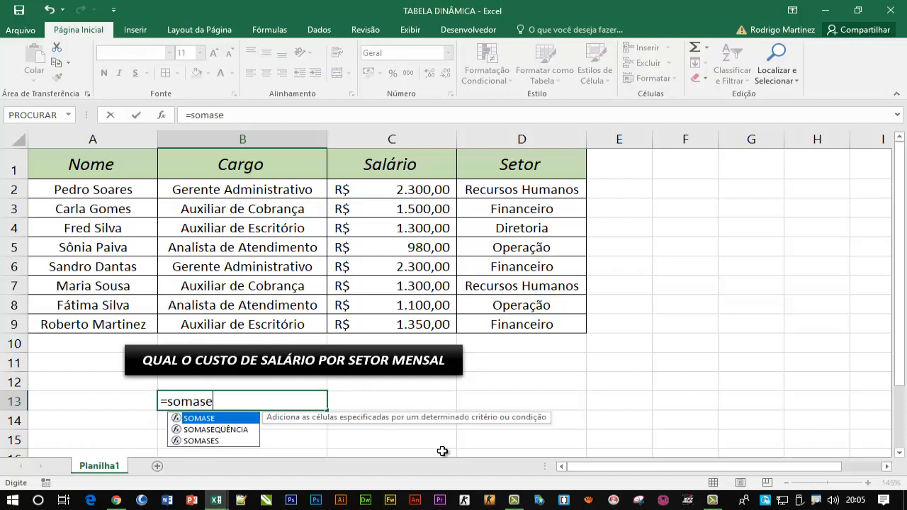
text(()
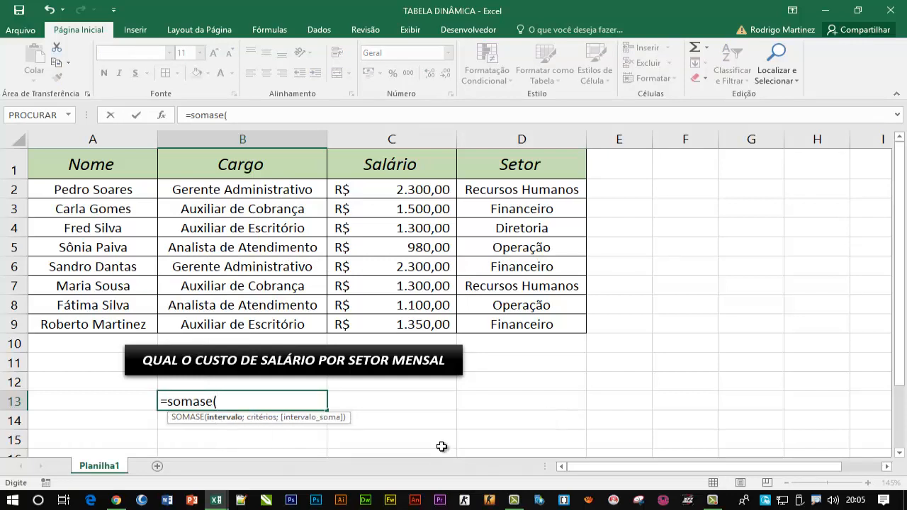
click(511, 189)
drag(510, 189, 513, 324)
text(;")
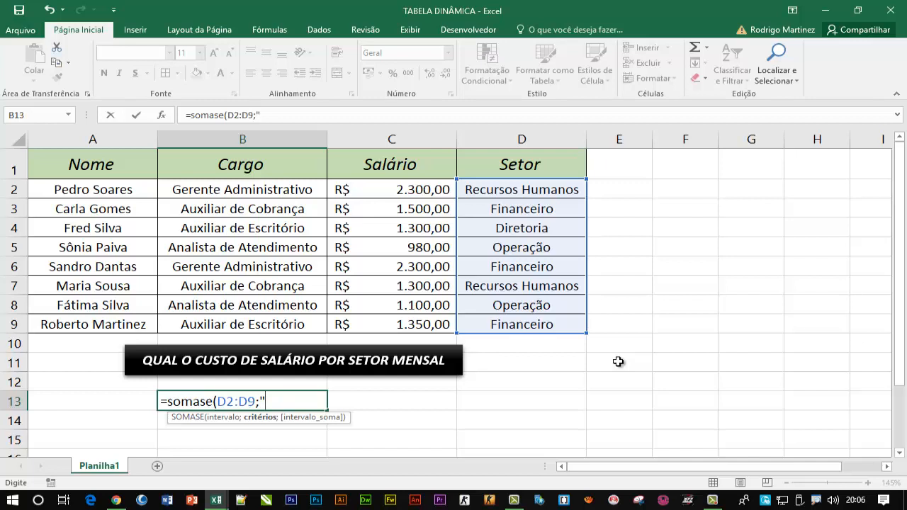
text(Financeiro")
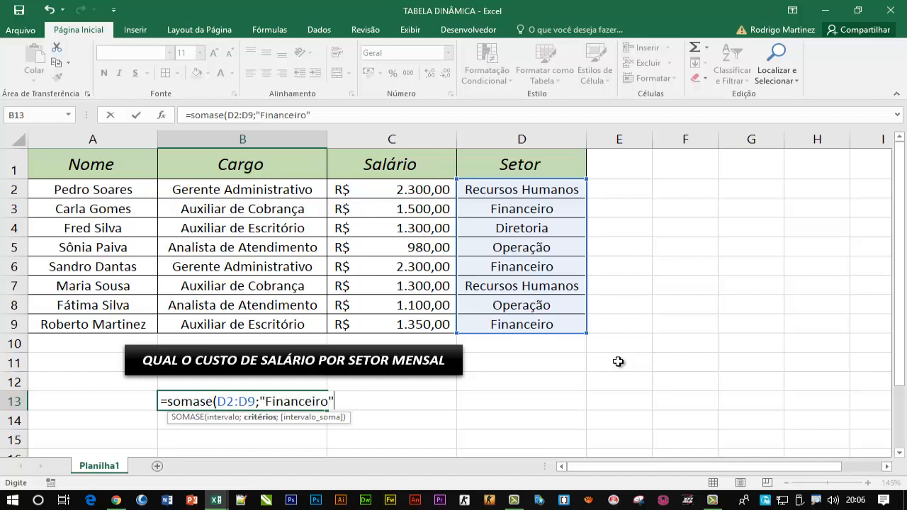
text(;)
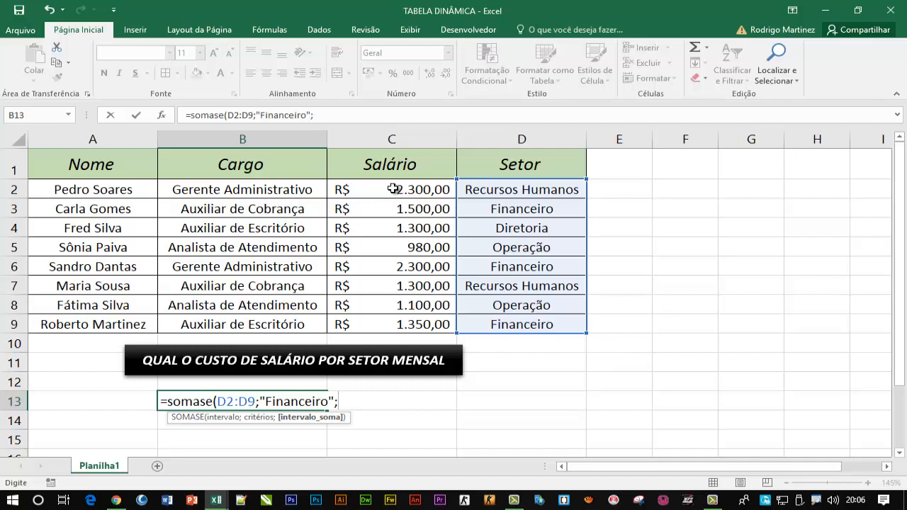
drag(394, 189, 391, 323)
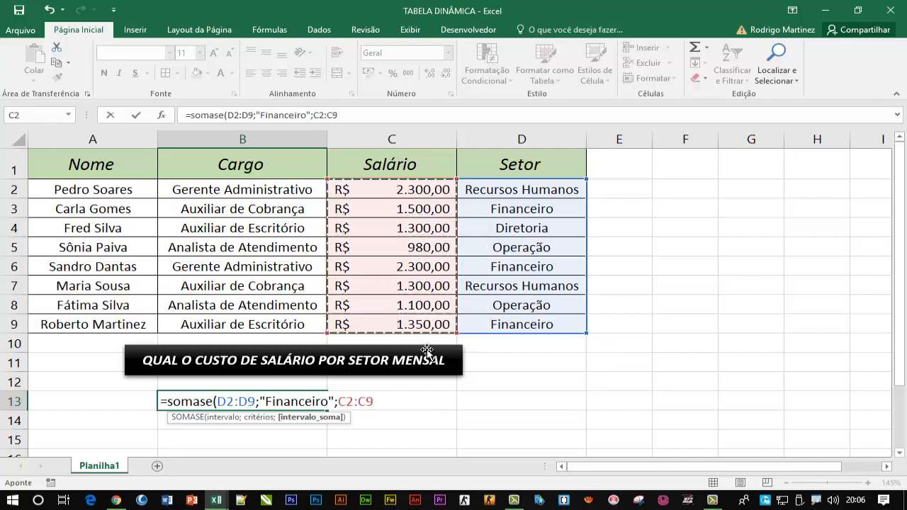
text())
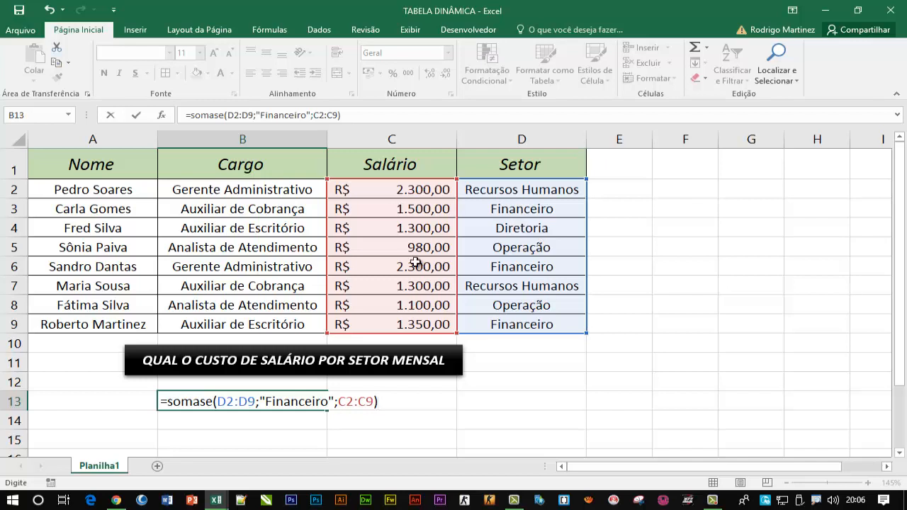
key(Return)
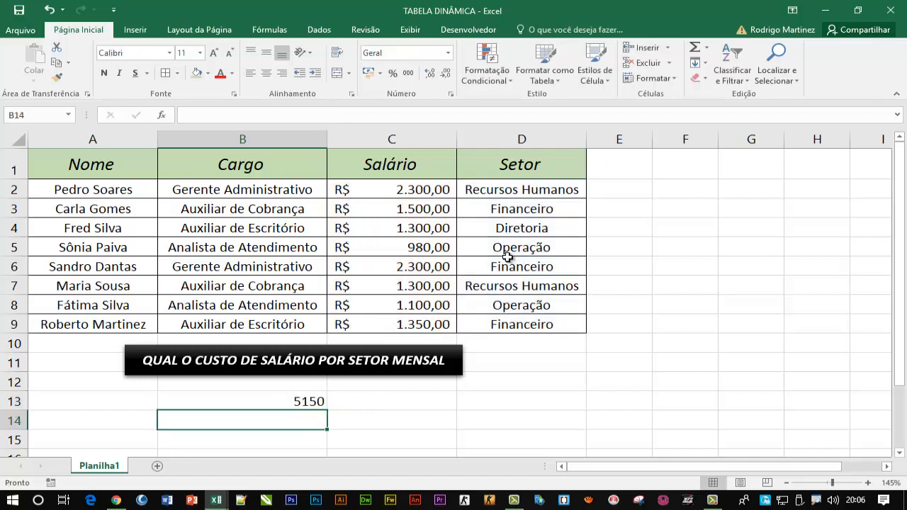
Delete the SOMASE formula from cell B13
click(300, 402)
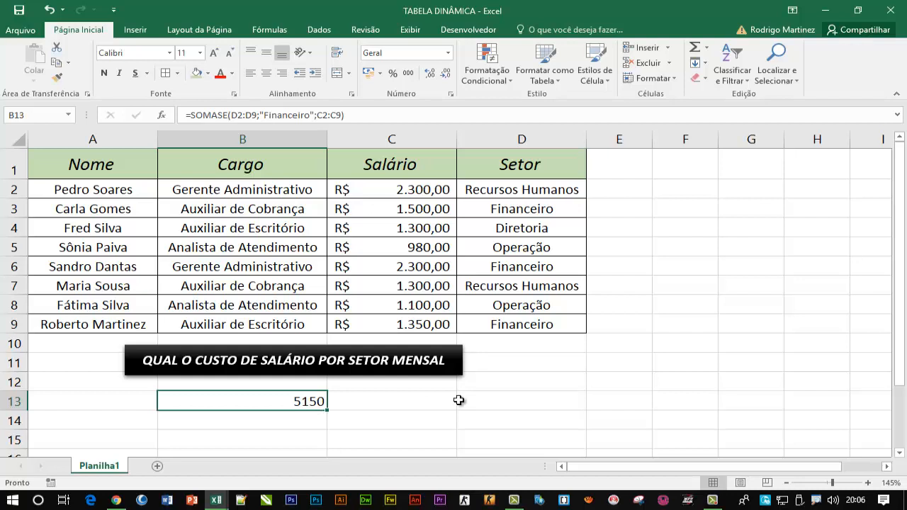
key(Delete)
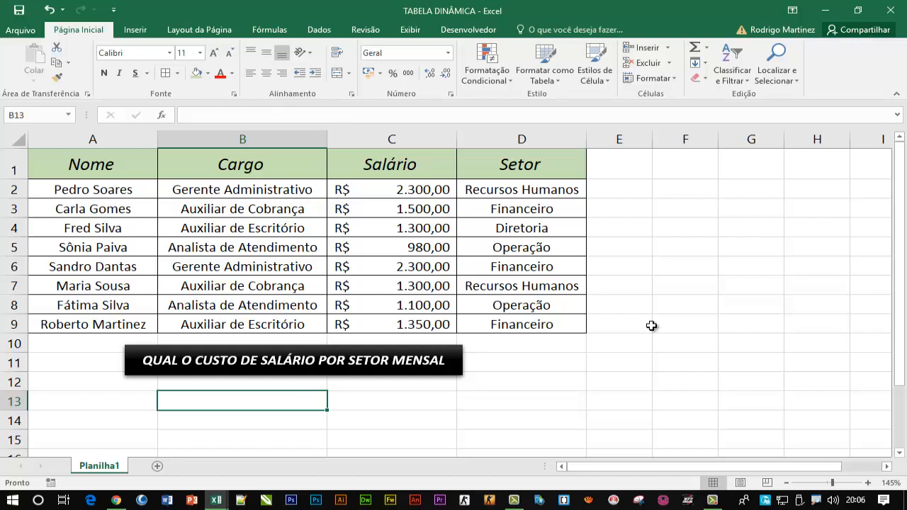
click(241, 267)
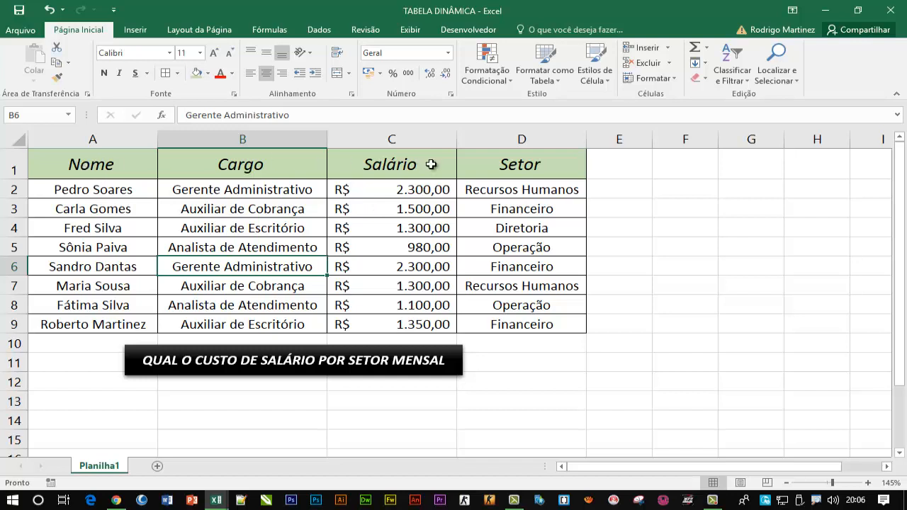
Create a pivot table from the full data range A1:D9, headers included, placed on a new worksheet
click(121, 163)
drag(116, 163, 516, 163)
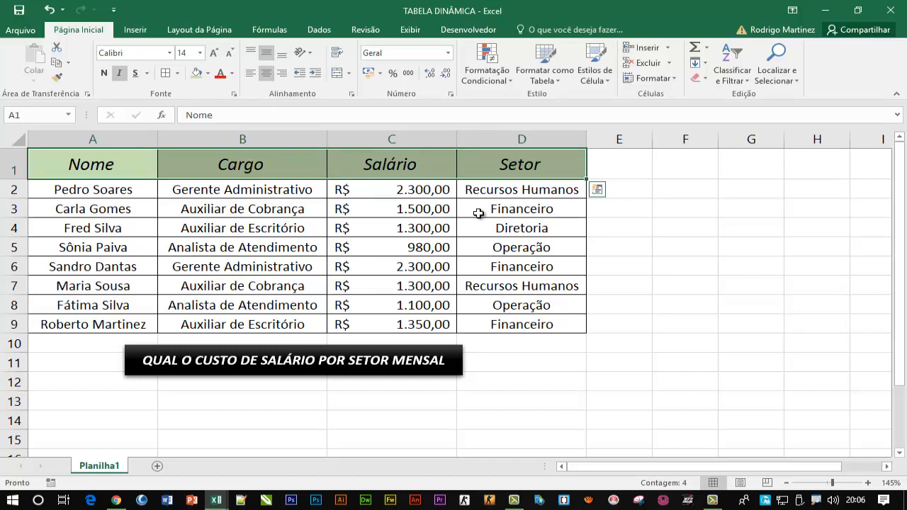
drag(79, 162, 518, 323)
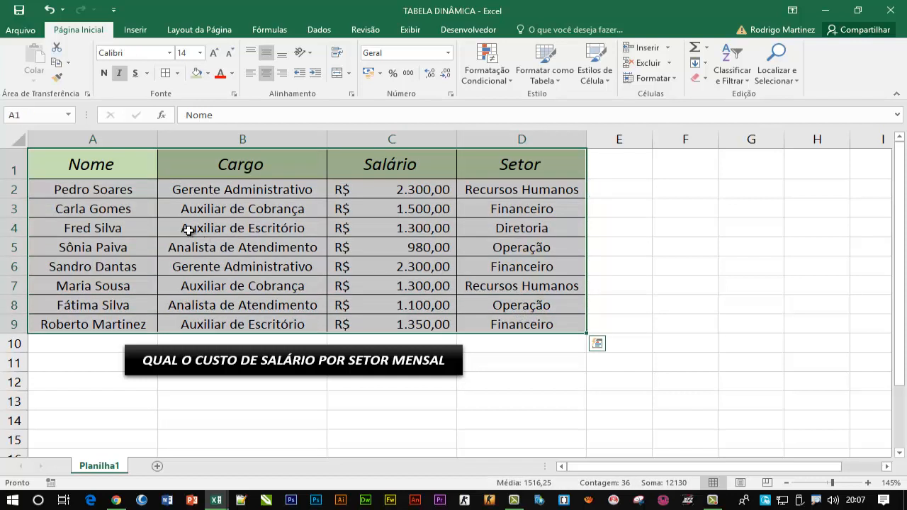
click(121, 163)
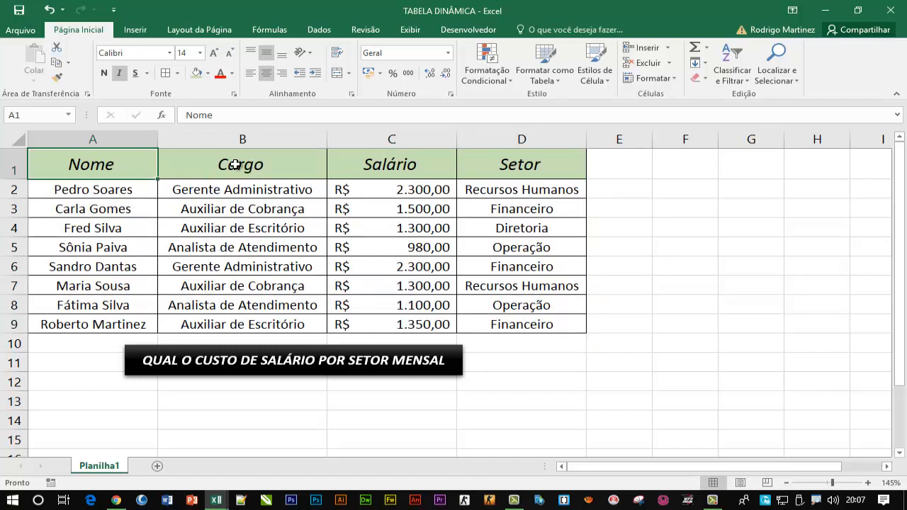
key(ctrl+shift+Right)
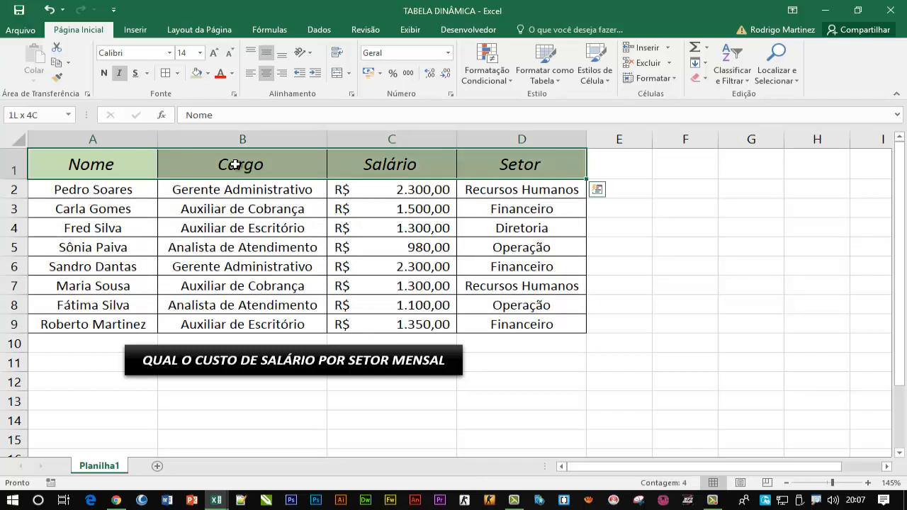
key(ctrl+shift+Down)
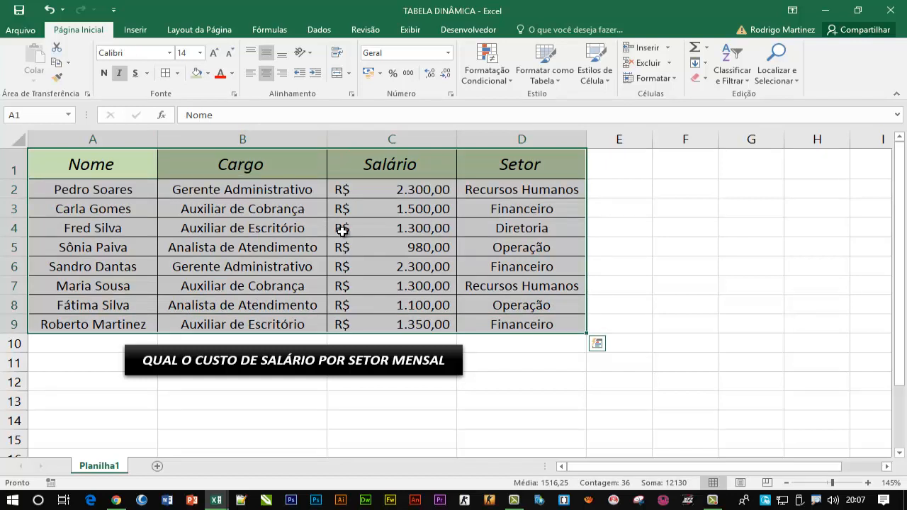
click(135, 30)
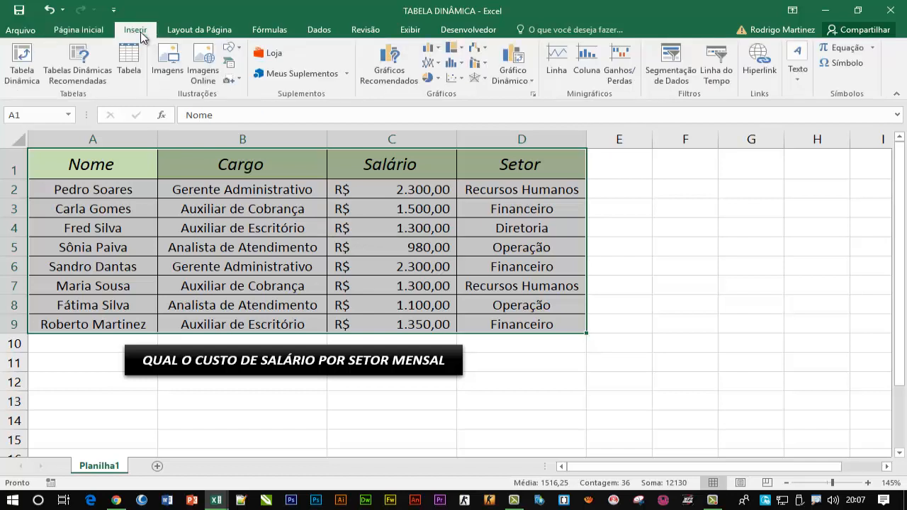
click(24, 72)
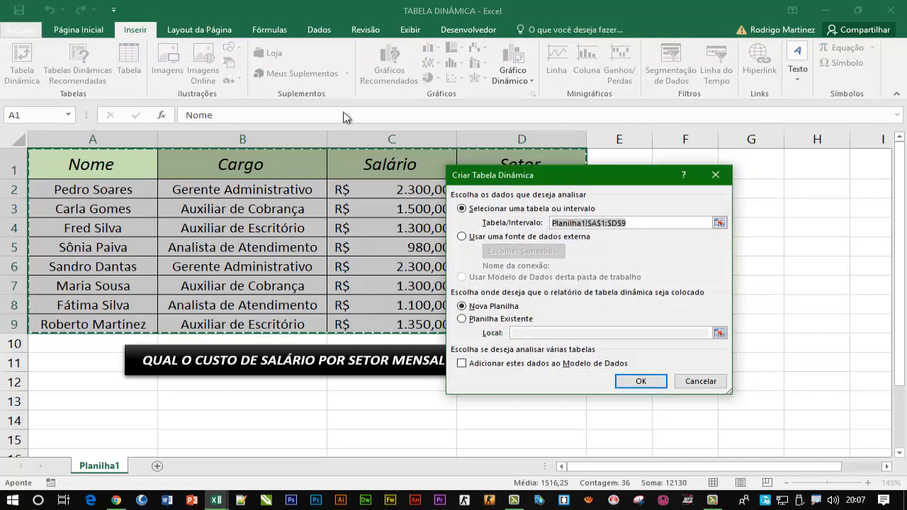
drag(537, 183, 386, 177)
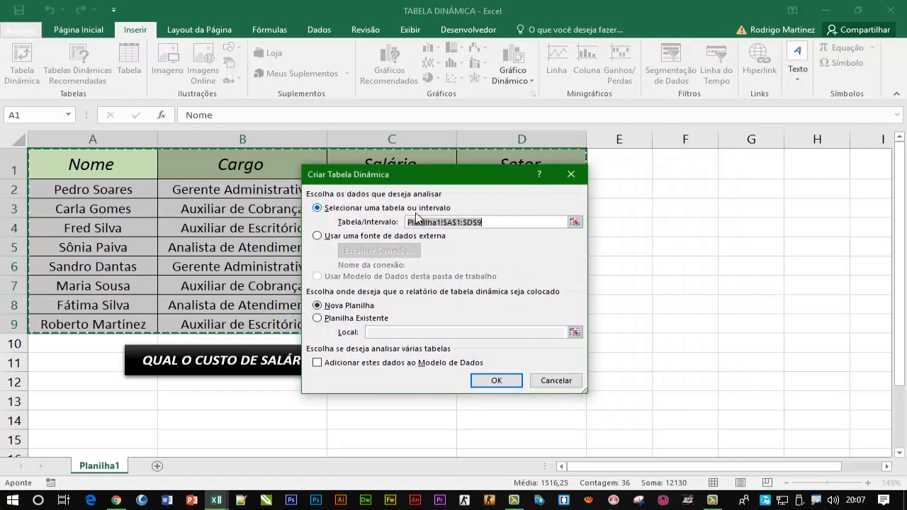
drag(445, 181, 601, 178)
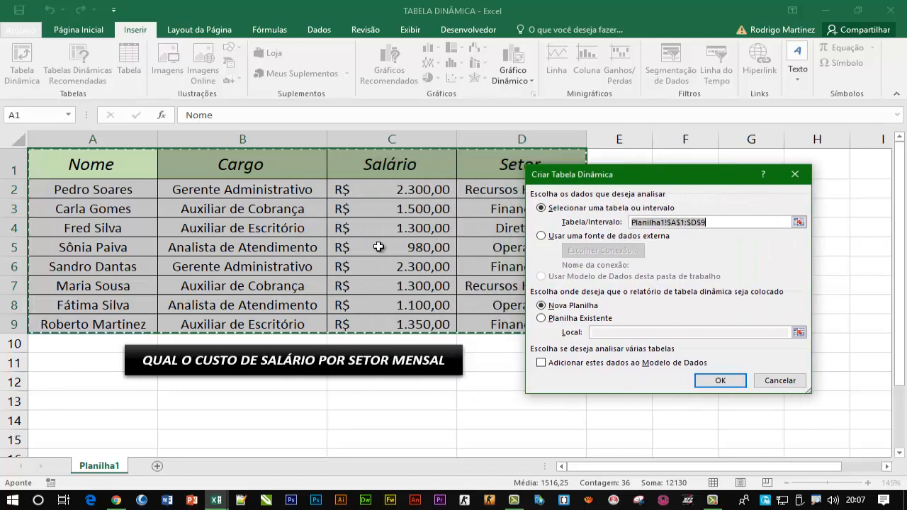
drag(643, 179, 487, 179)
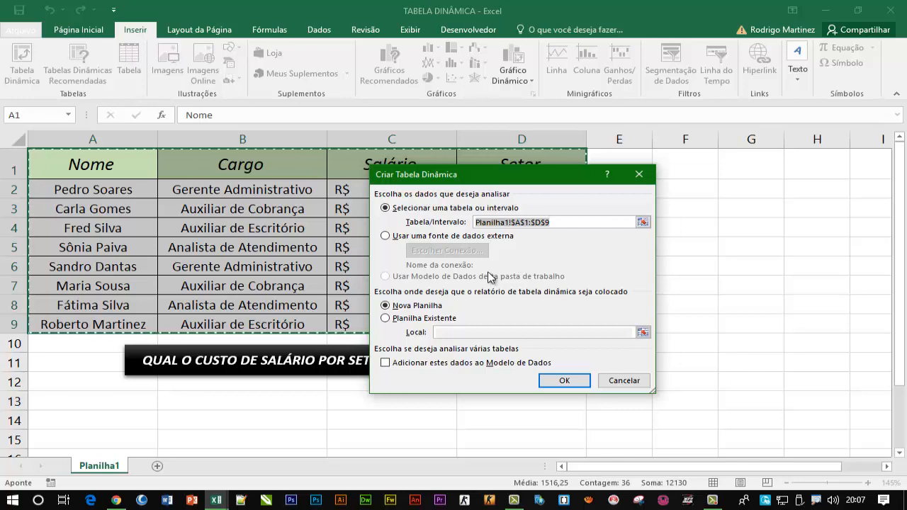
click(564, 381)
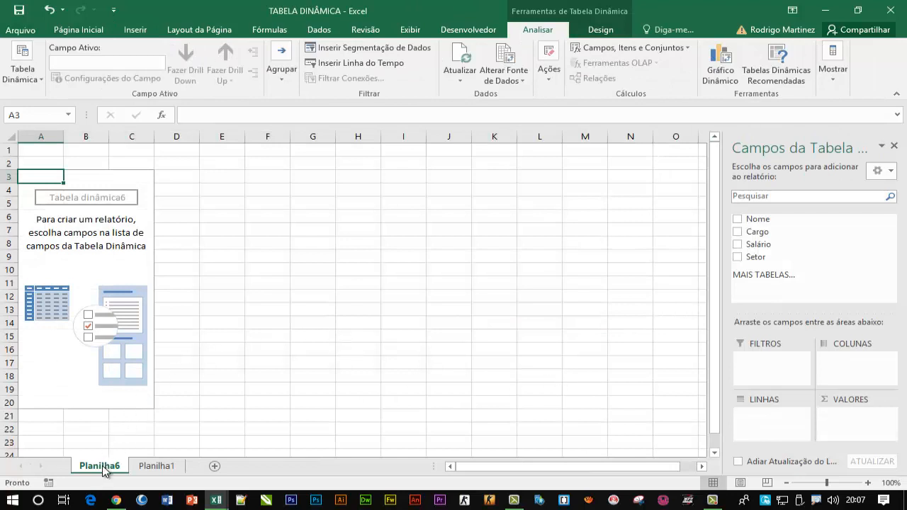
Add the Cargo field to the rows area of the pivot table on Planilha6
click(173, 470)
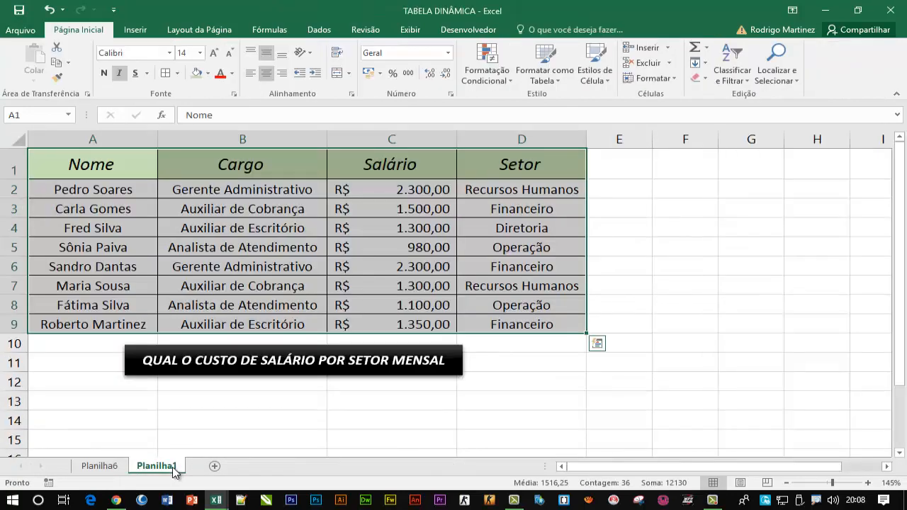
click(98, 467)
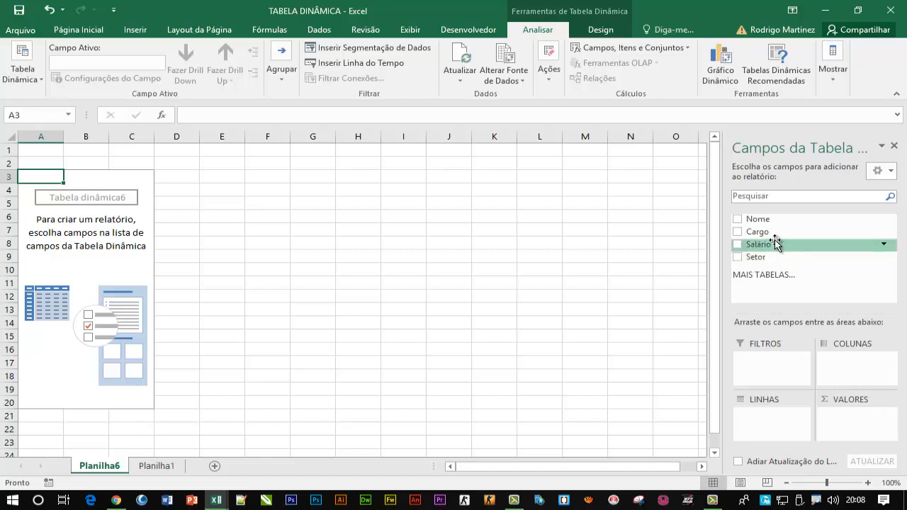
drag(764, 233, 765, 418)
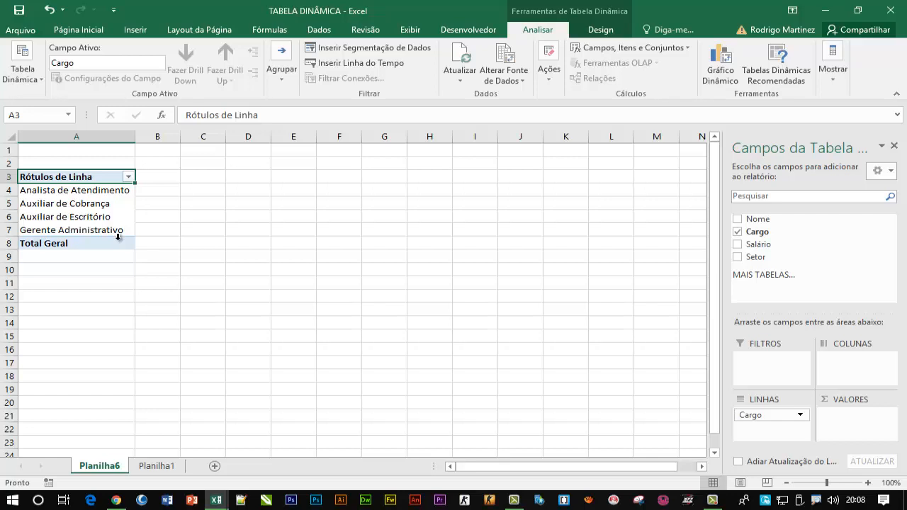
Examine the repeated Setor and Cargo entries in the source table on Planilha1
click(154, 466)
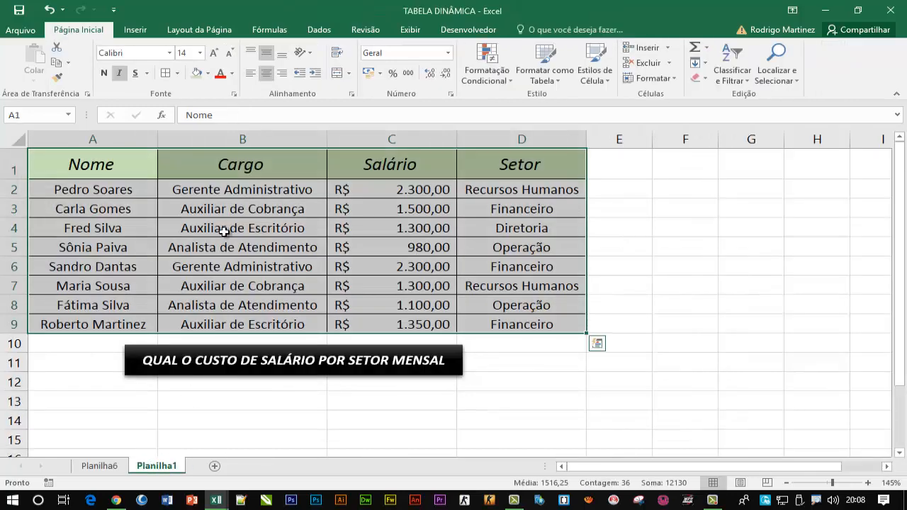
click(522, 189)
click(533, 284)
click(530, 193)
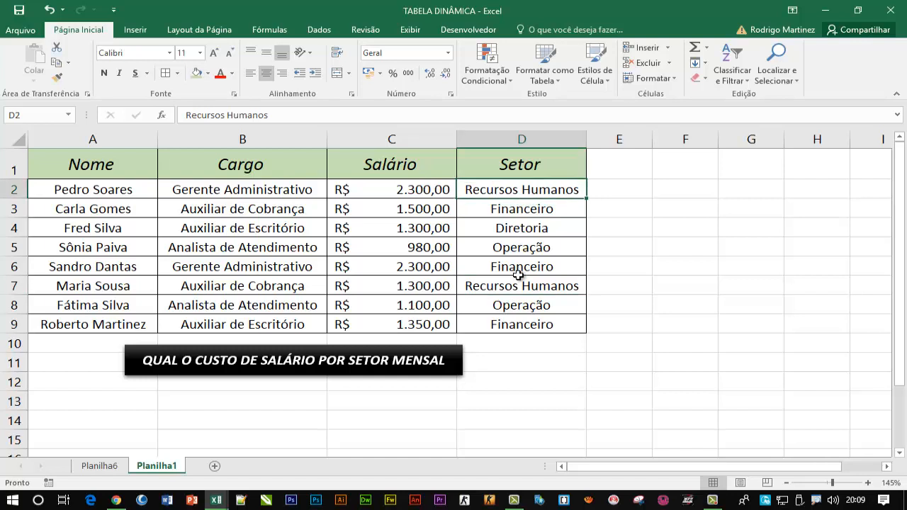
click(220, 186)
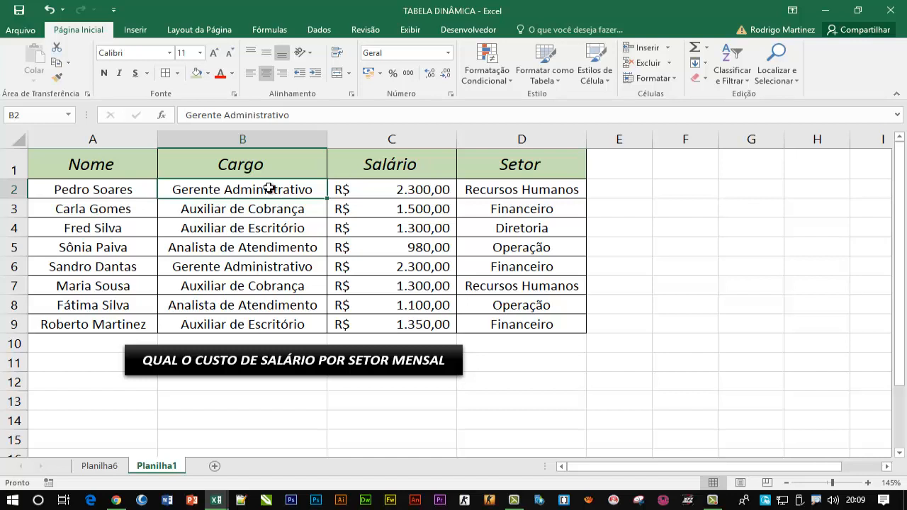
click(230, 213)
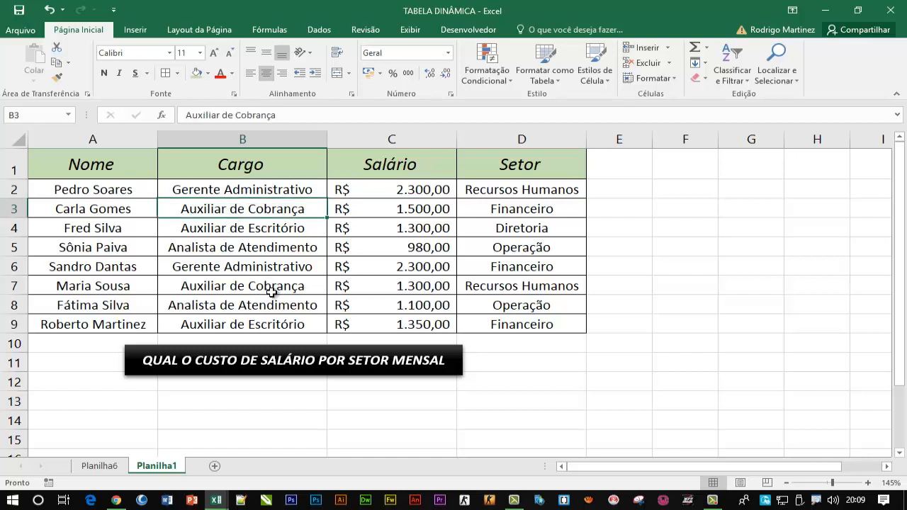
click(235, 192)
click(248, 270)
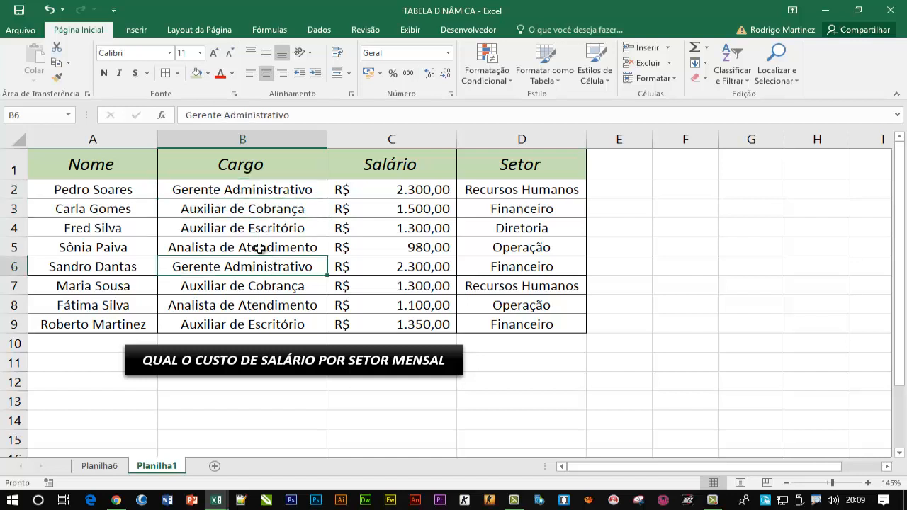
click(260, 249)
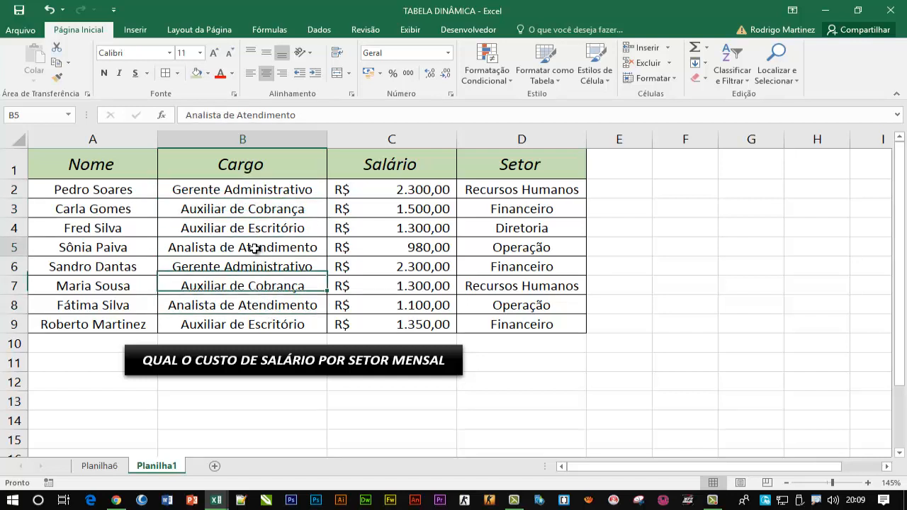
Add the Salário field to the values area of the pivot table on Planilha6, summed per Cargo
click(99, 466)
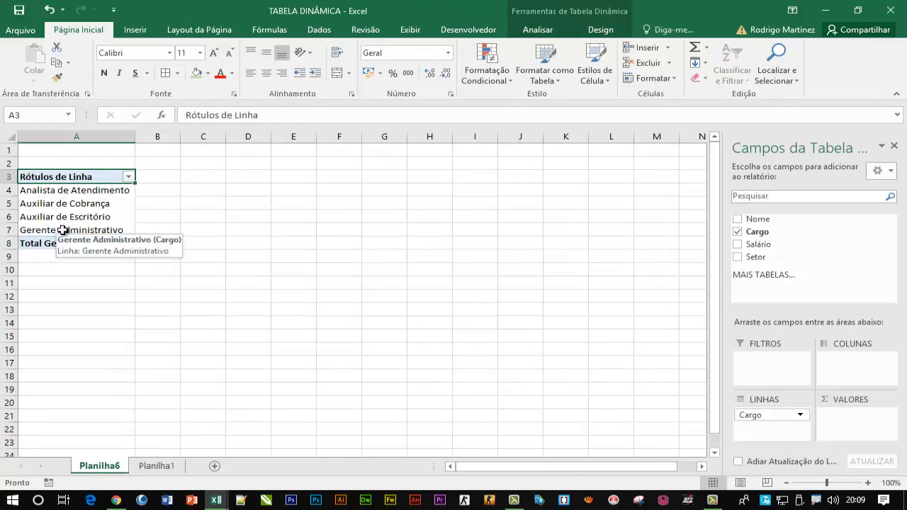
click(61, 205)
click(92, 191)
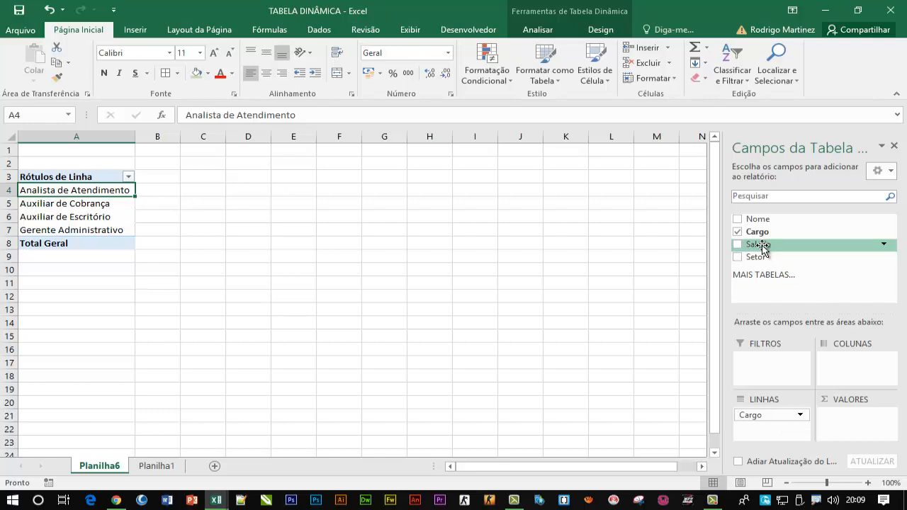
drag(762, 248, 850, 419)
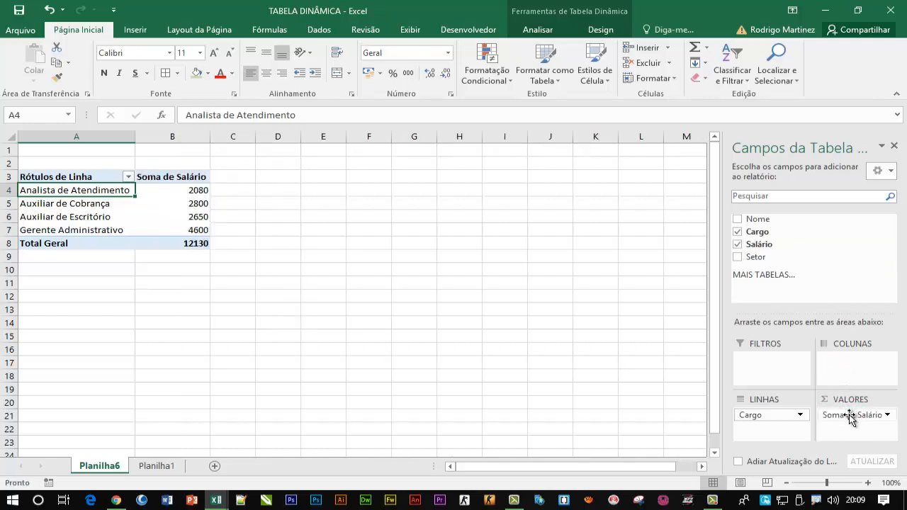
Examine the Soma de Salário value for each Cargo and compare the individual values with the grand total
click(168, 178)
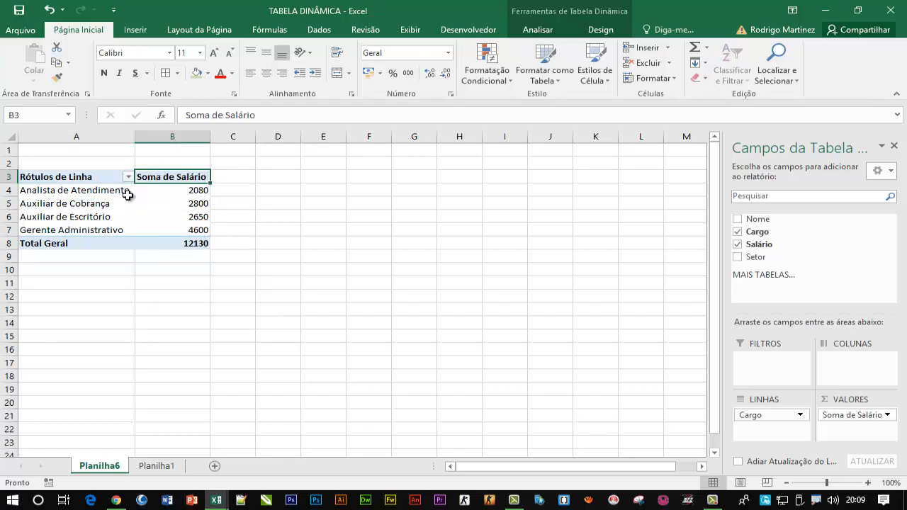
click(182, 190)
click(178, 206)
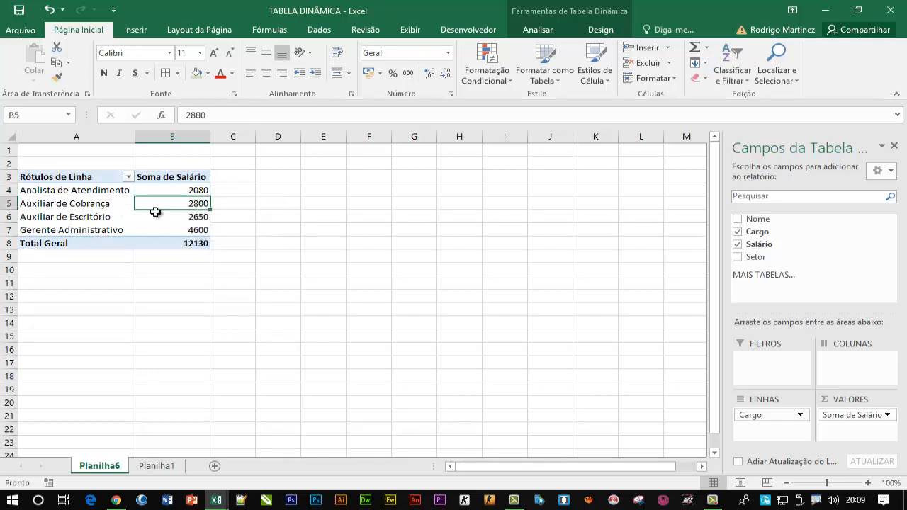
click(180, 217)
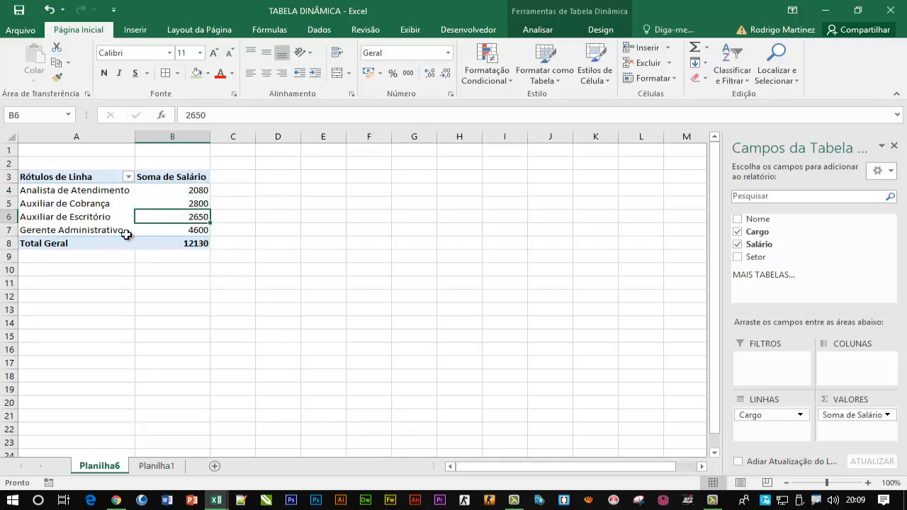
click(193, 229)
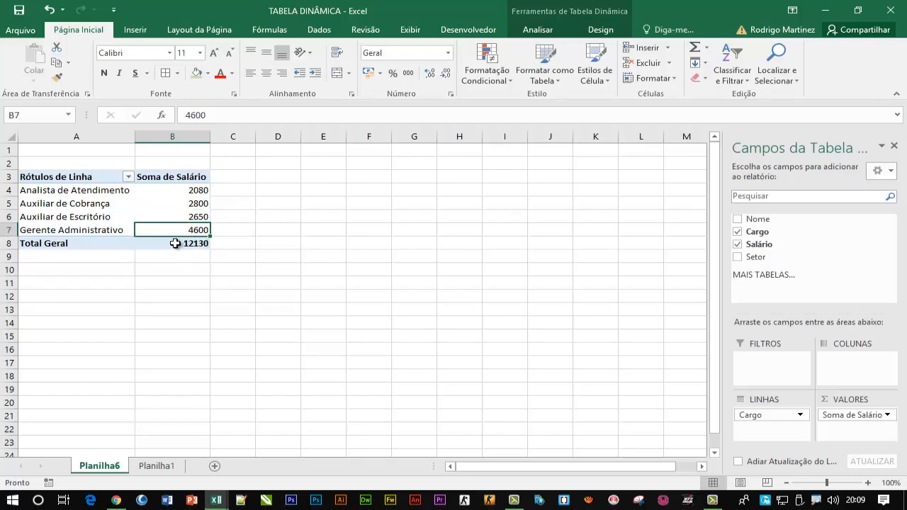
click(177, 241)
drag(196, 190, 200, 233)
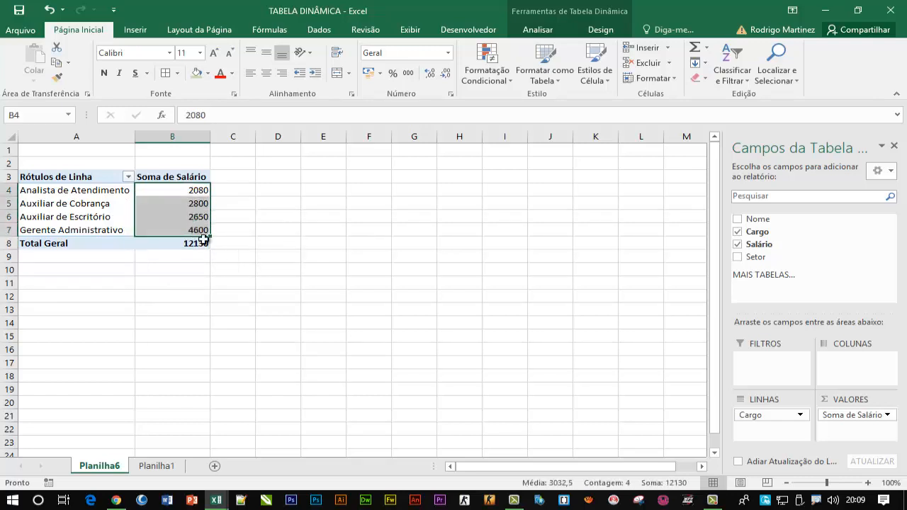
click(176, 225)
click(189, 192)
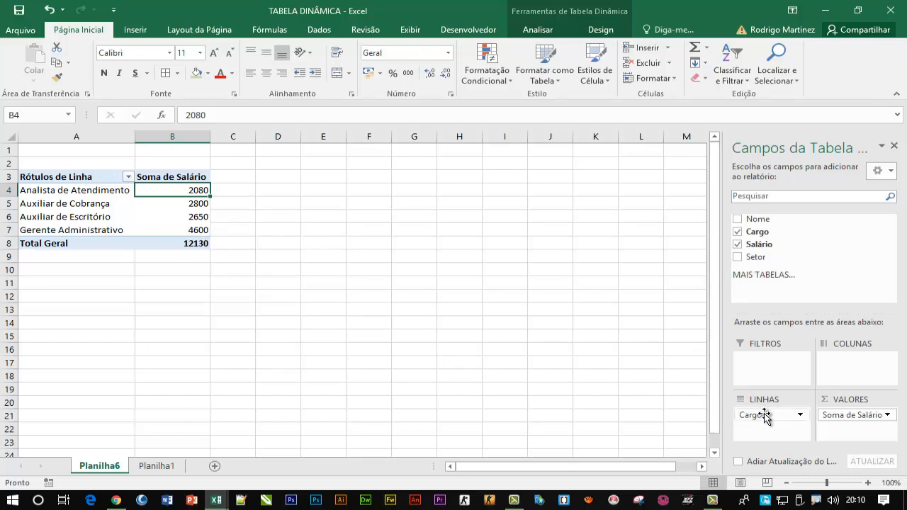
Replace the Cargo field with the Setor field in the rows area of the pivot table
click(740, 233)
click(738, 234)
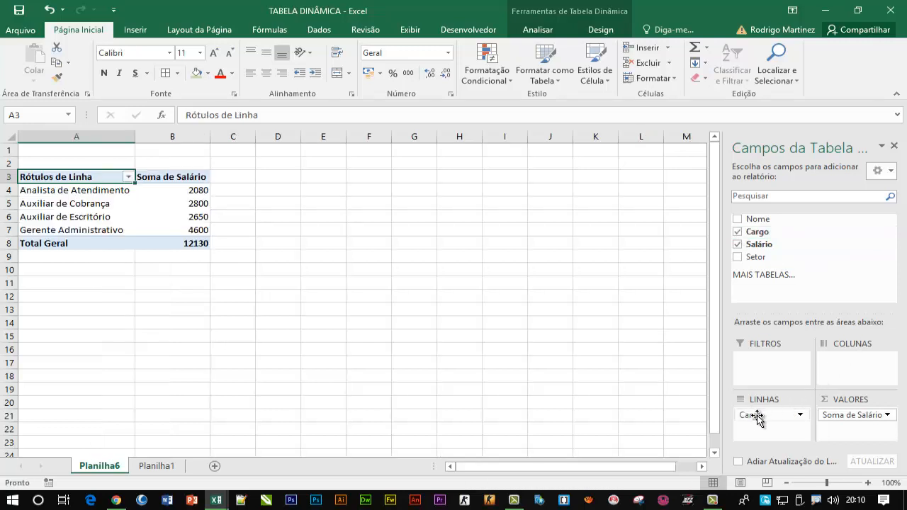
drag(764, 417, 840, 283)
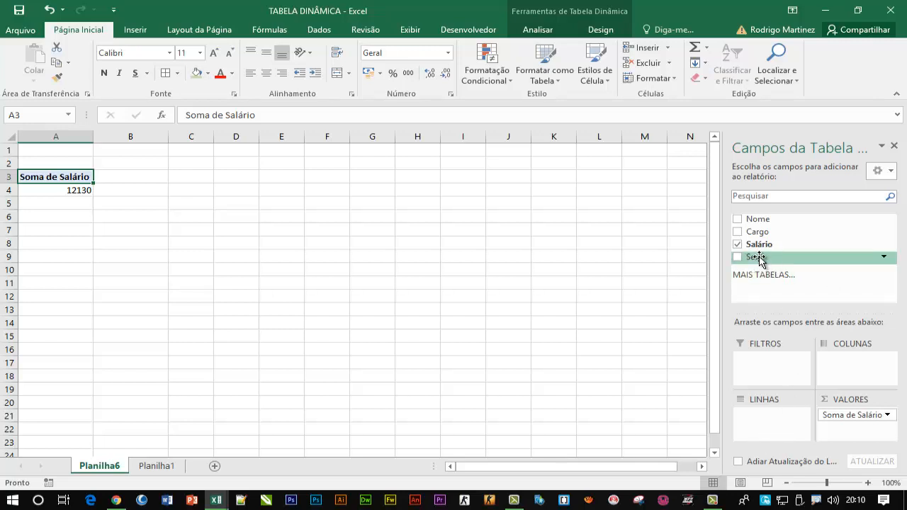
drag(759, 258, 766, 421)
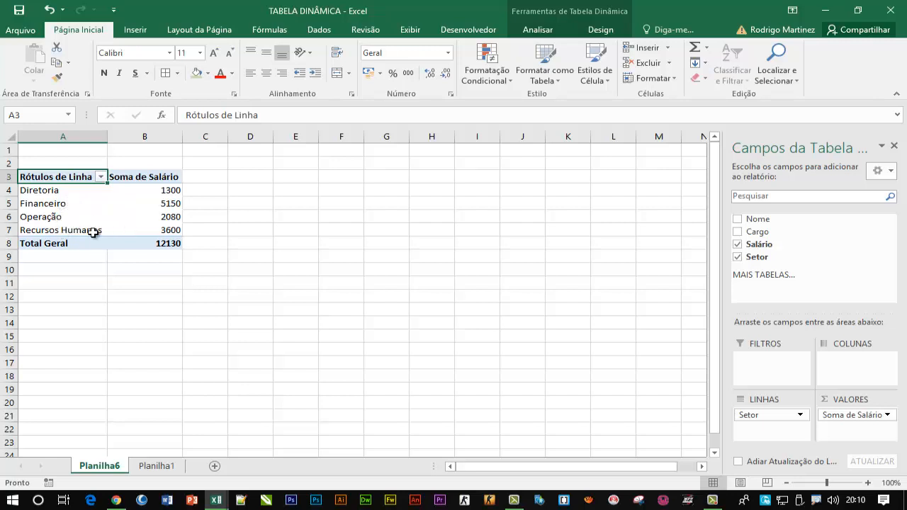
Add the Salário field to the values area a second time, ahead of the existing Soma de Salário
click(170, 190)
click(169, 203)
click(168, 217)
click(160, 230)
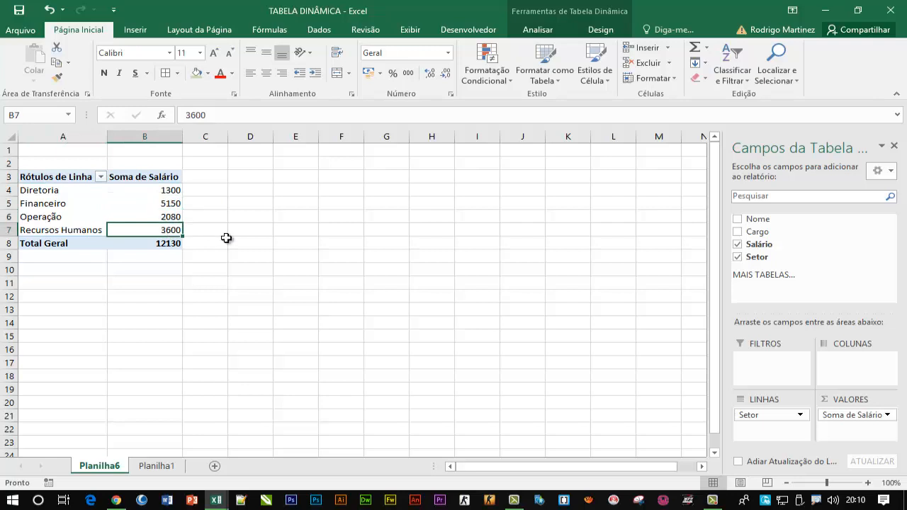
click(166, 242)
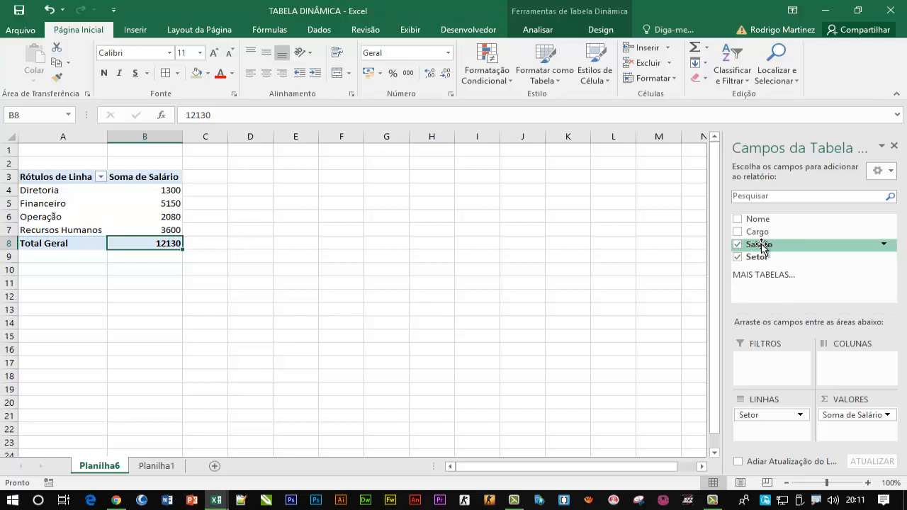
drag(762, 247, 854, 418)
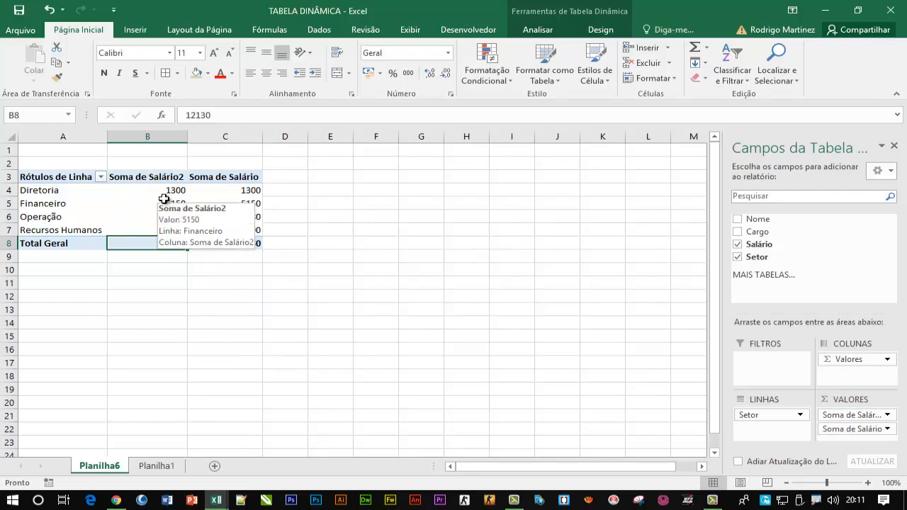
Summarize the values of the Soma de Salário2 column by Contagem instead of Soma
click(247, 179)
click(161, 178)
click(225, 178)
click(161, 178)
click(247, 178)
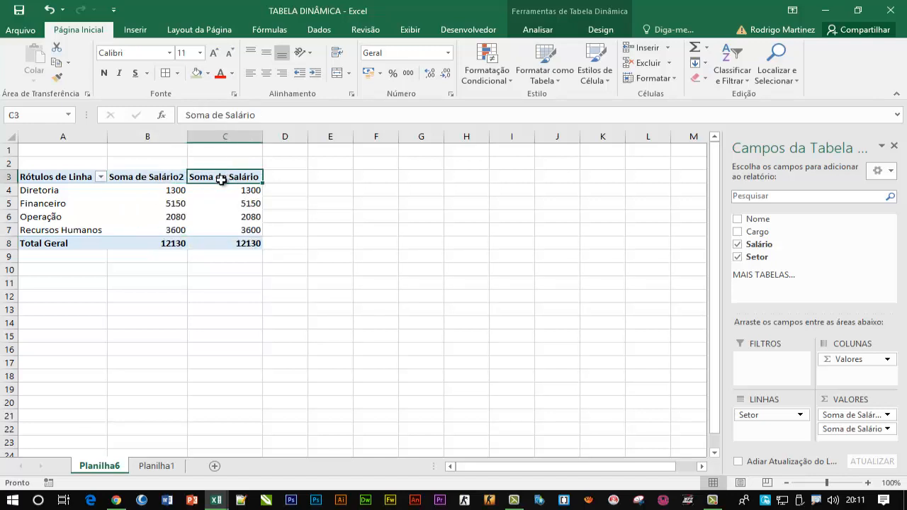
click(162, 178)
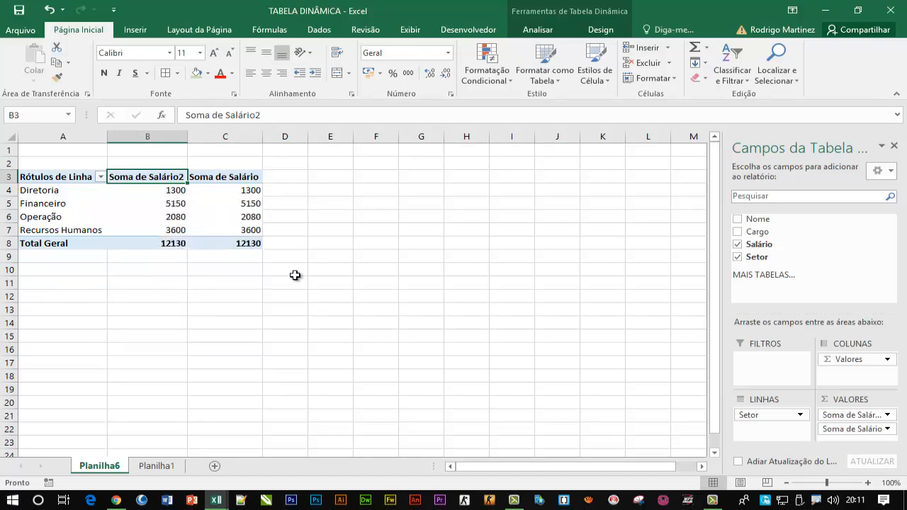
right_click(141, 182)
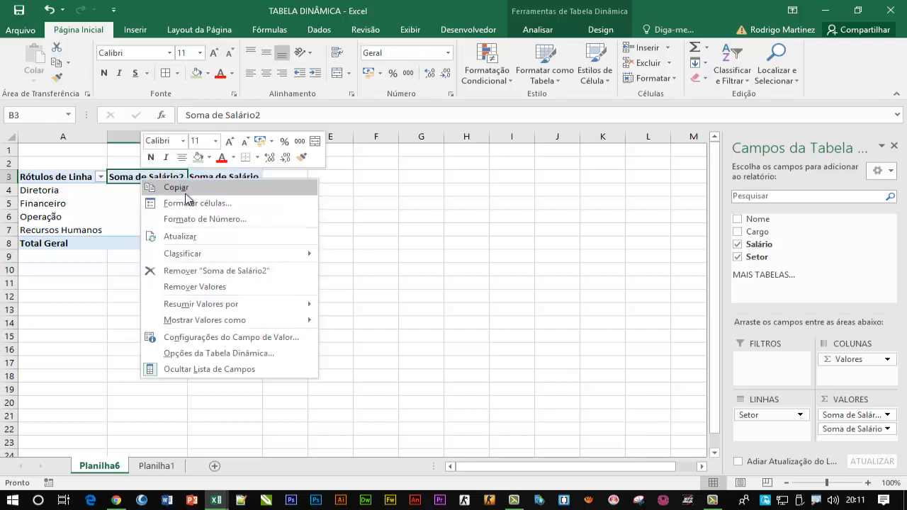
mouse_move(268, 306)
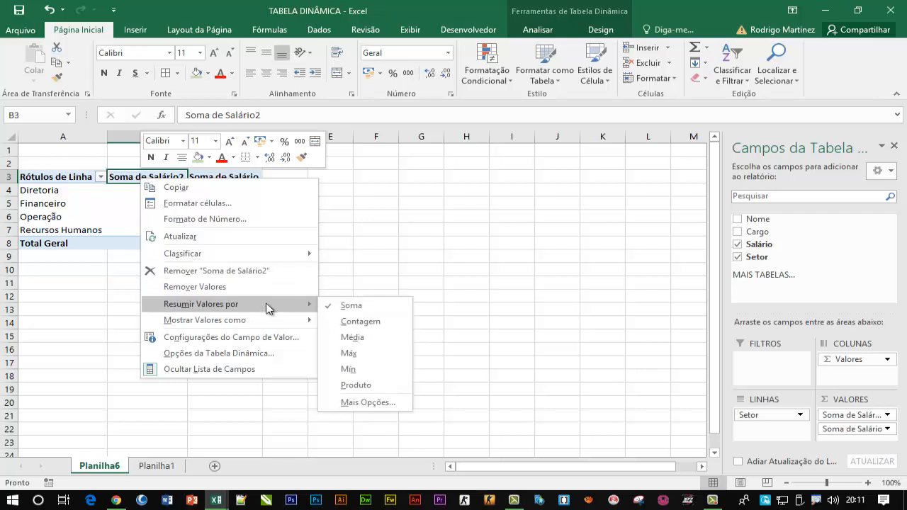
click(362, 322)
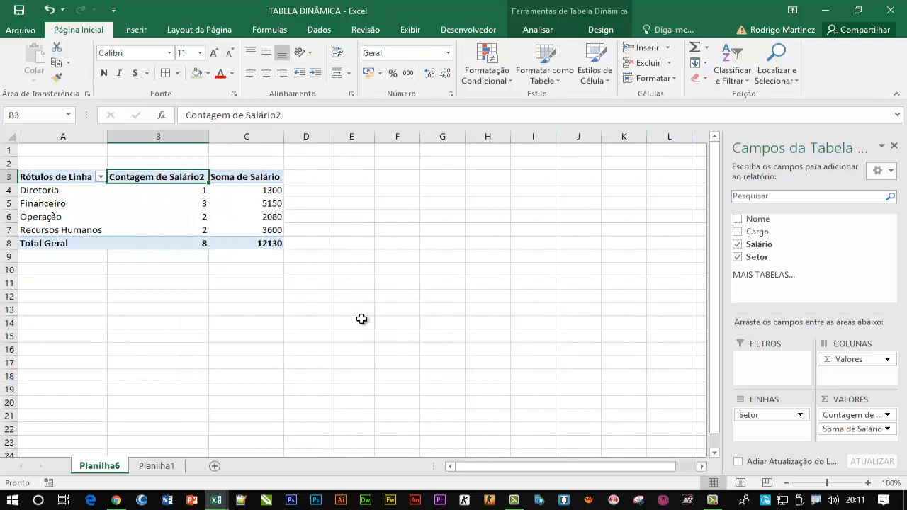
Examine the salary count for each Setor, comparing the Diretoria count with the source table on Planilha1
click(194, 192)
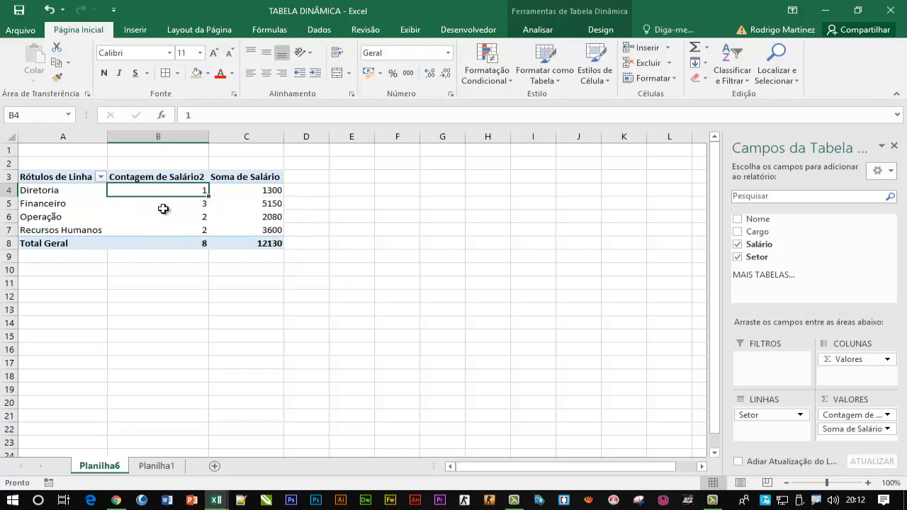
click(166, 205)
click(166, 219)
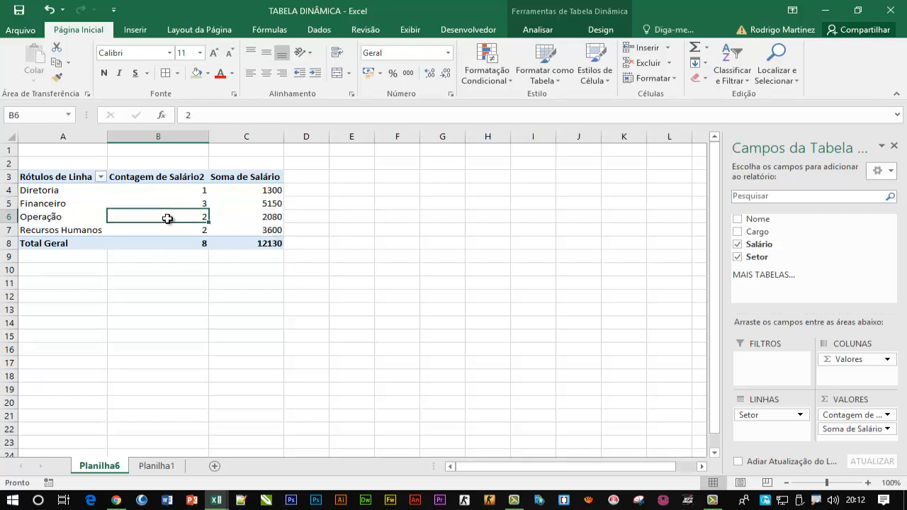
click(159, 232)
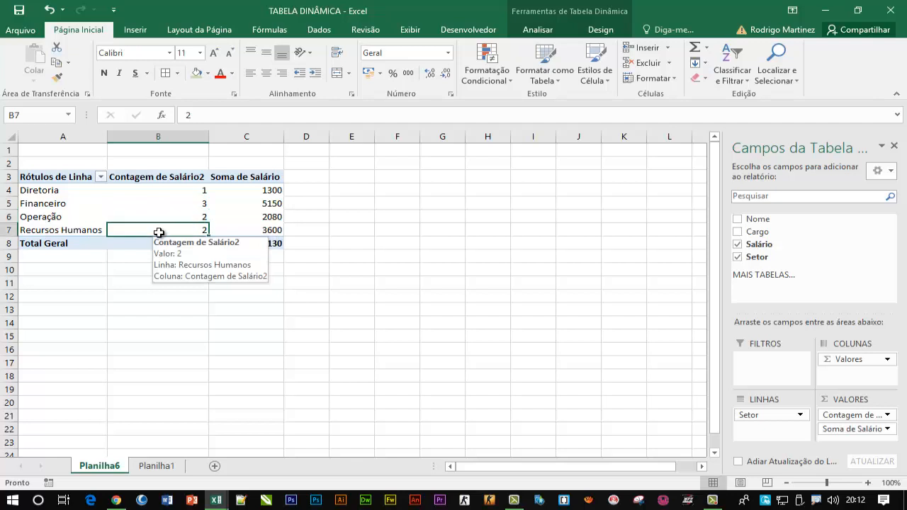
click(136, 191)
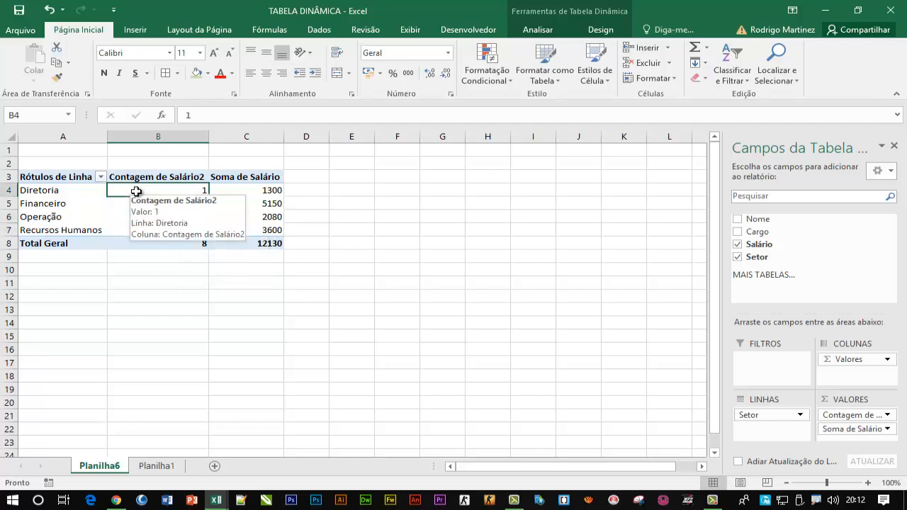
click(156, 466)
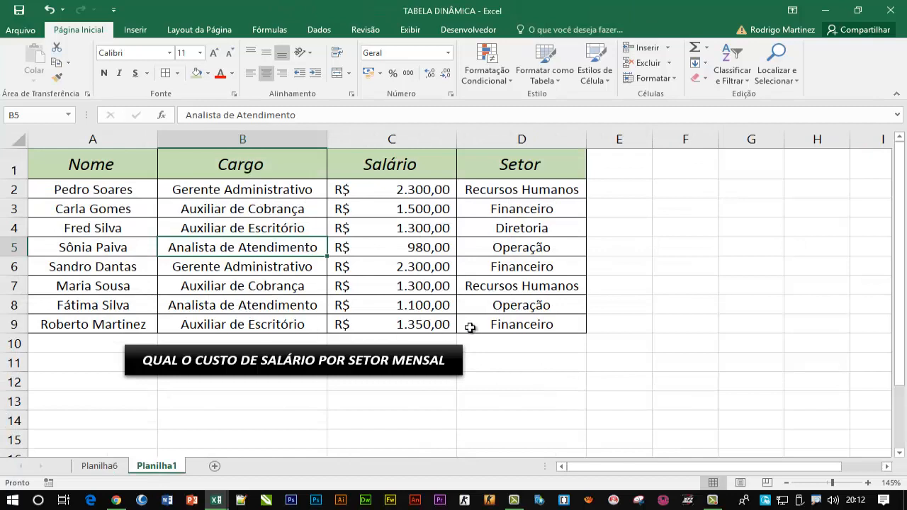
click(527, 228)
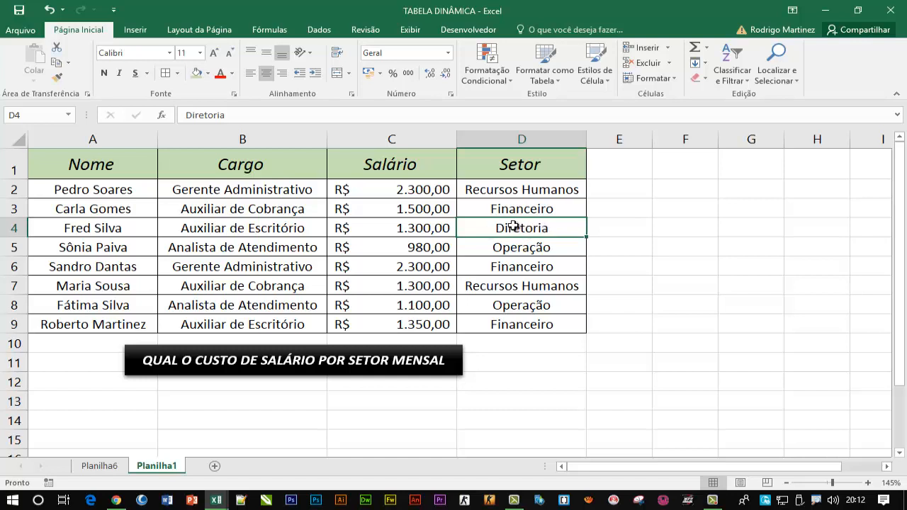
click(100, 466)
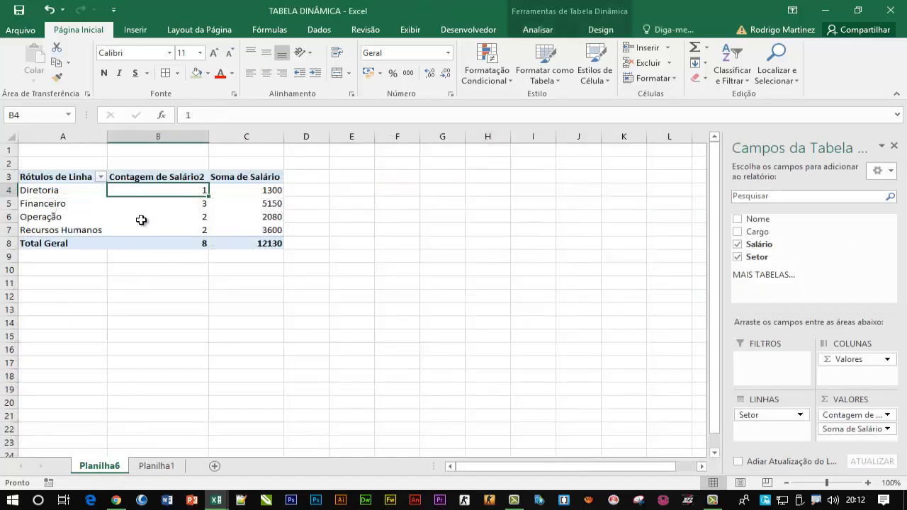
click(189, 205)
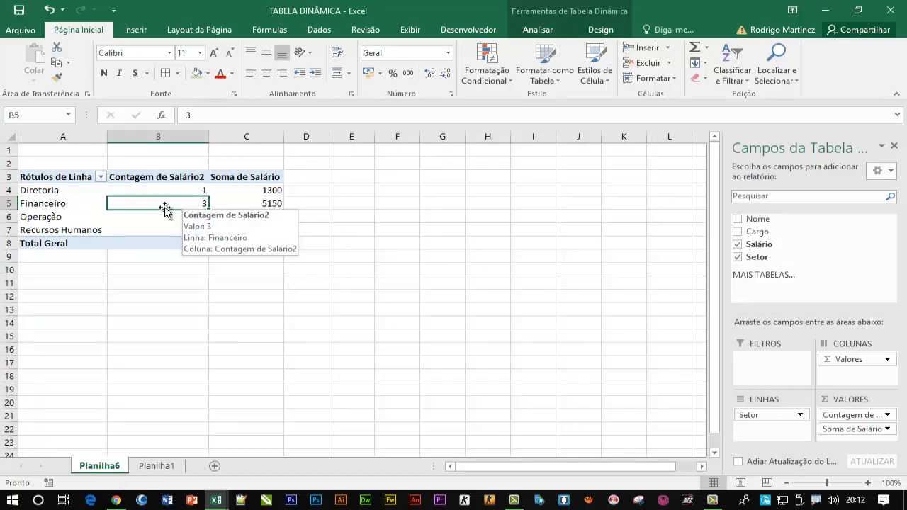
click(200, 221)
click(199, 229)
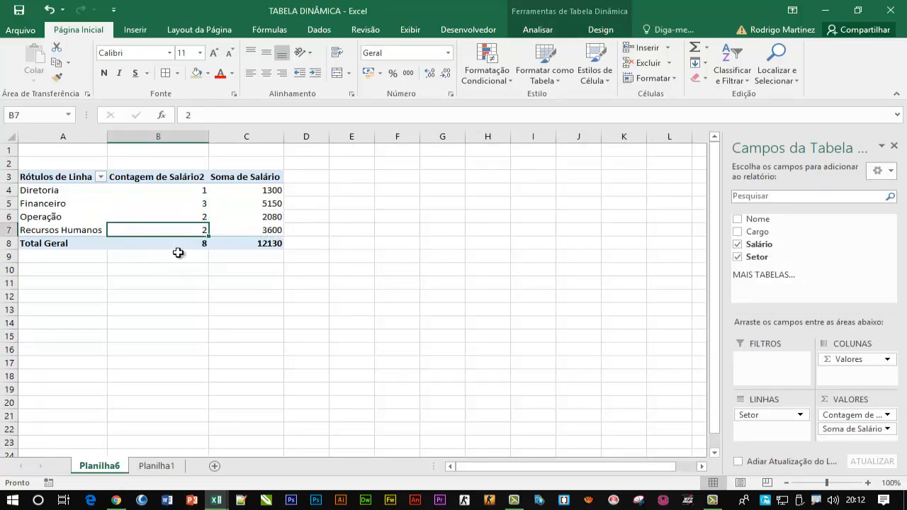
click(180, 243)
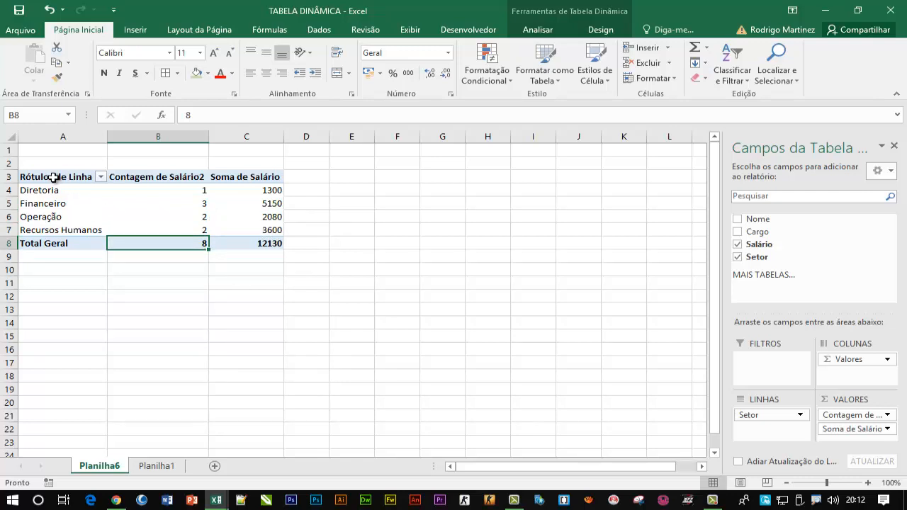
Center the contents of the whole pivot table, A3:C8, horizontally
drag(53, 178, 271, 245)
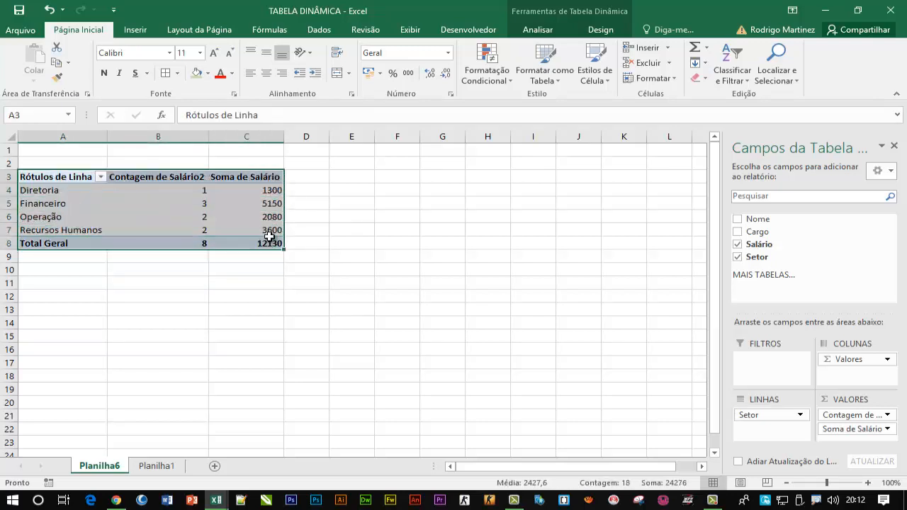
click(264, 78)
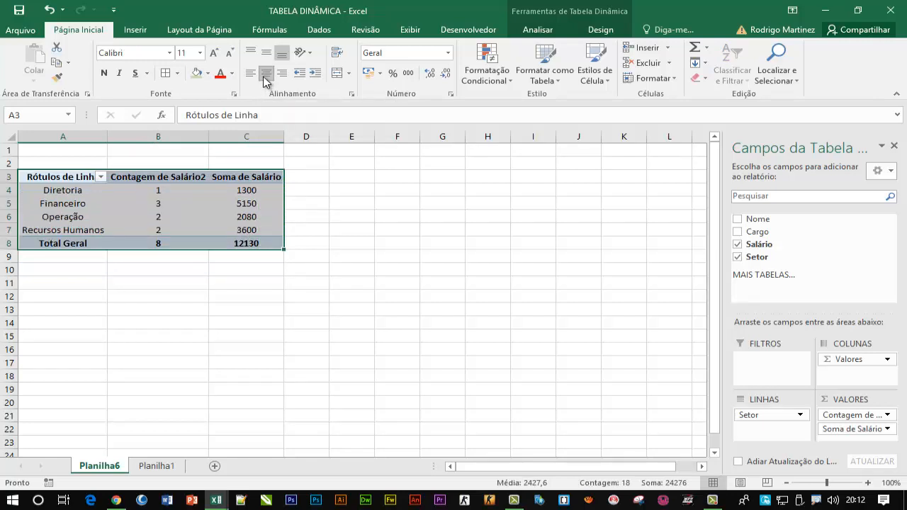
click(223, 215)
Rename the Contagem de Salário2 value field to Quantidade and widen column B
click(150, 170)
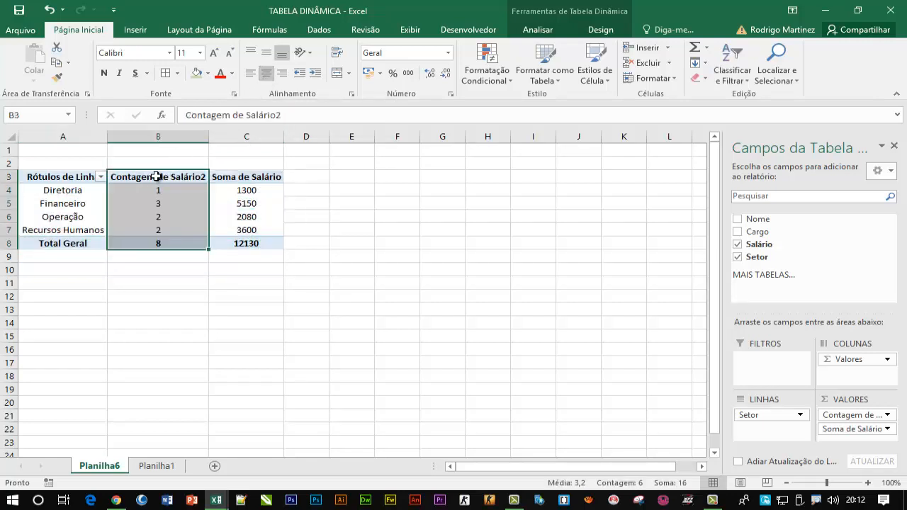
click(158, 177)
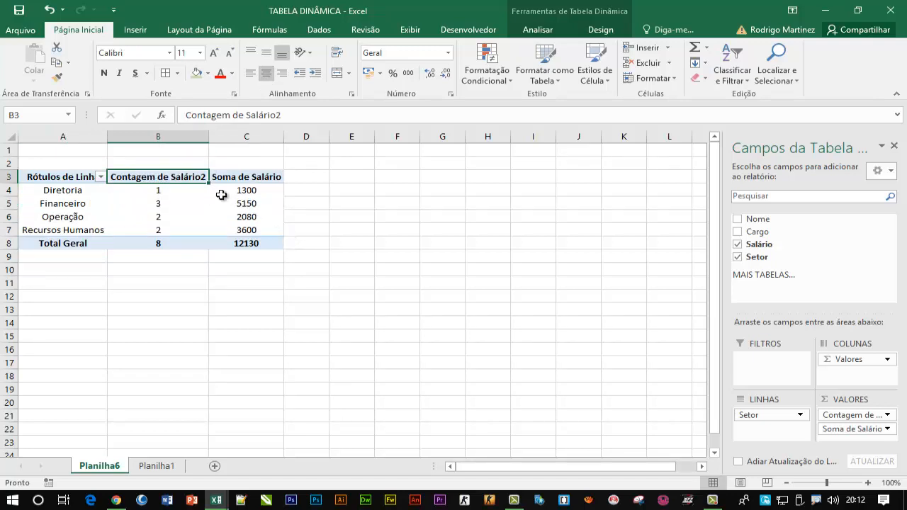
double_click(169, 181)
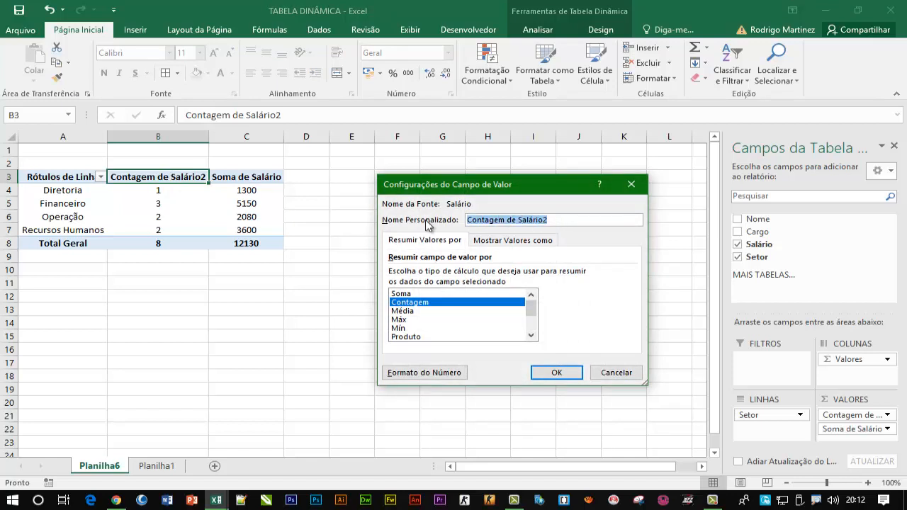
text(Quantidade)
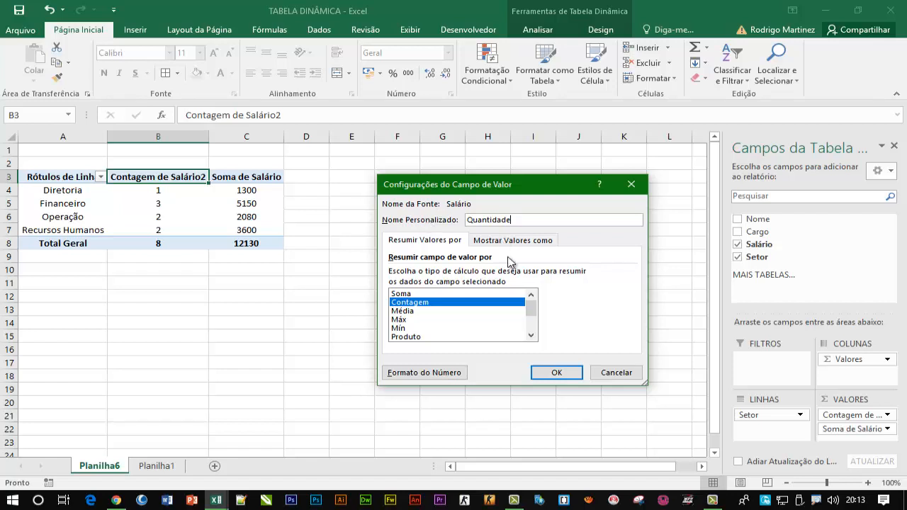
click(552, 371)
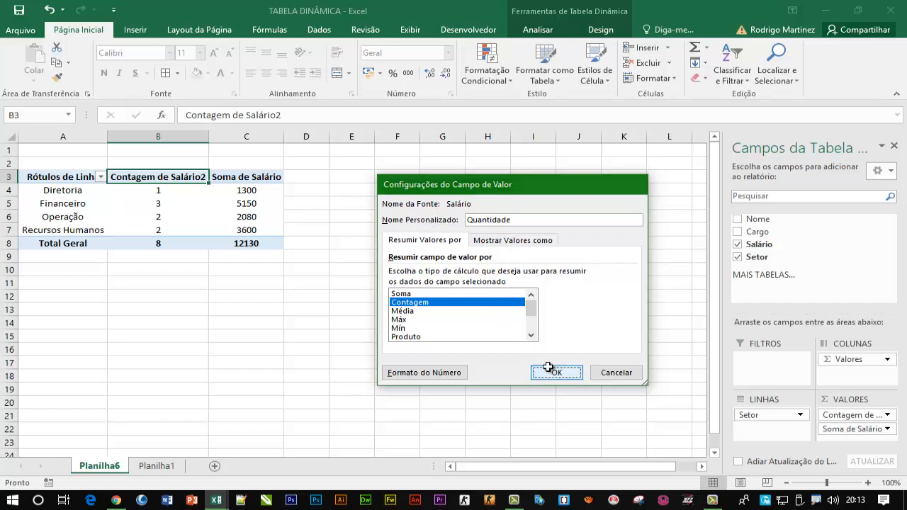
drag(176, 136, 209, 136)
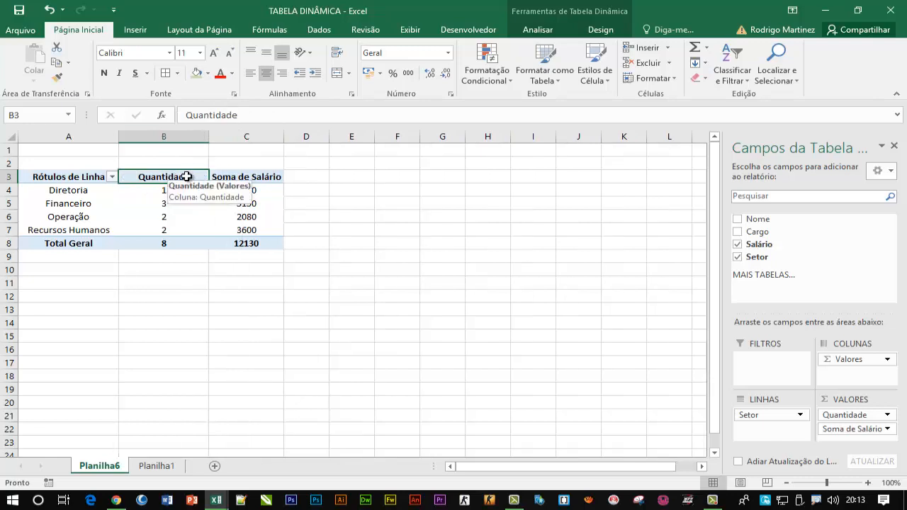
Rename the Soma de Salário column header in C3 to Soma Salário
click(249, 177)
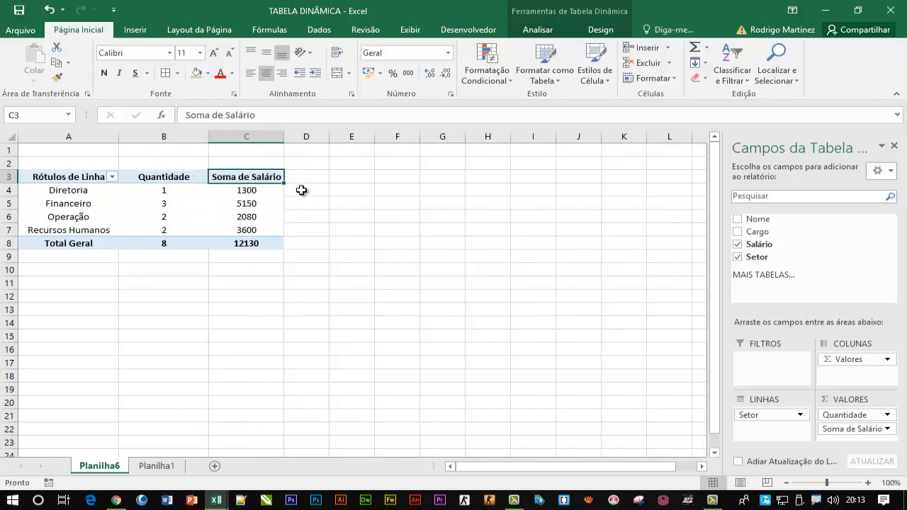
double_click(263, 180)
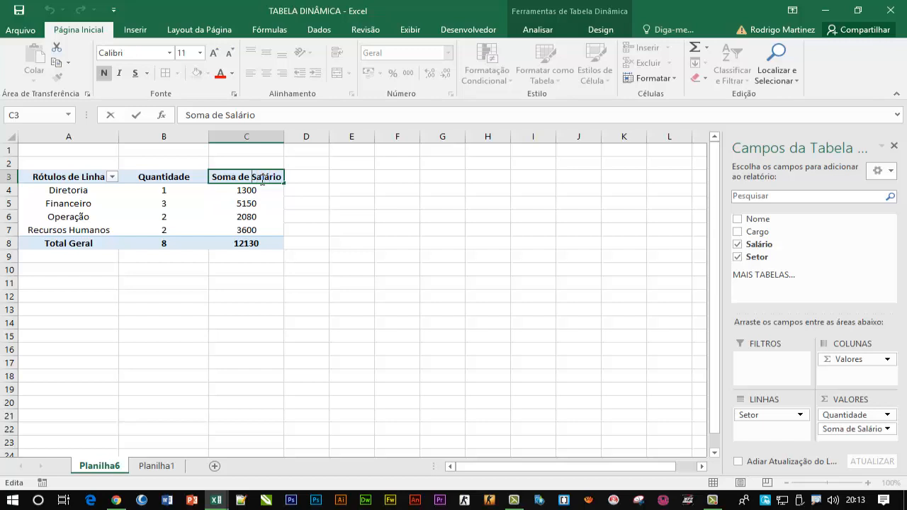
key(BackSpace)
key(BackSpace)
key(BackSpace)
key(BackSpace)
key(BackSpace)
key(BackSpace)
key(BackSpace)
key(BackSpace)
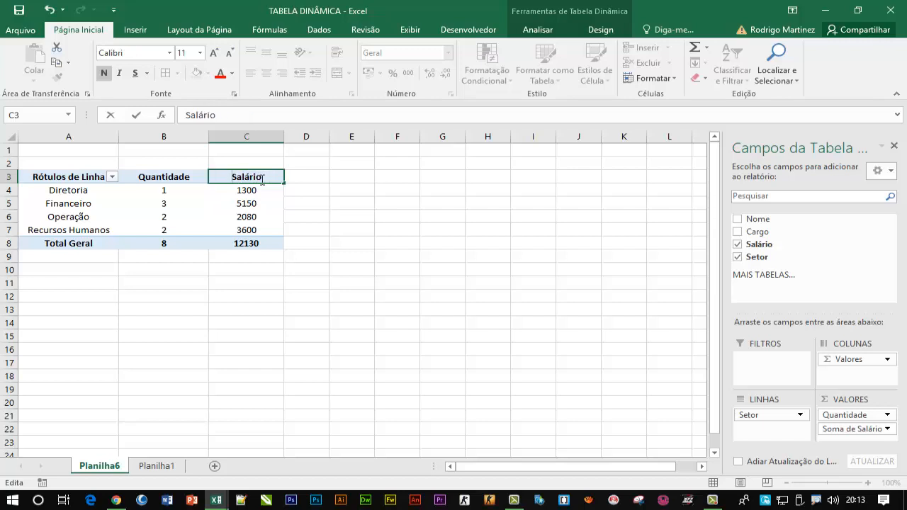
key(Return)
key(Return)
text(Soma)
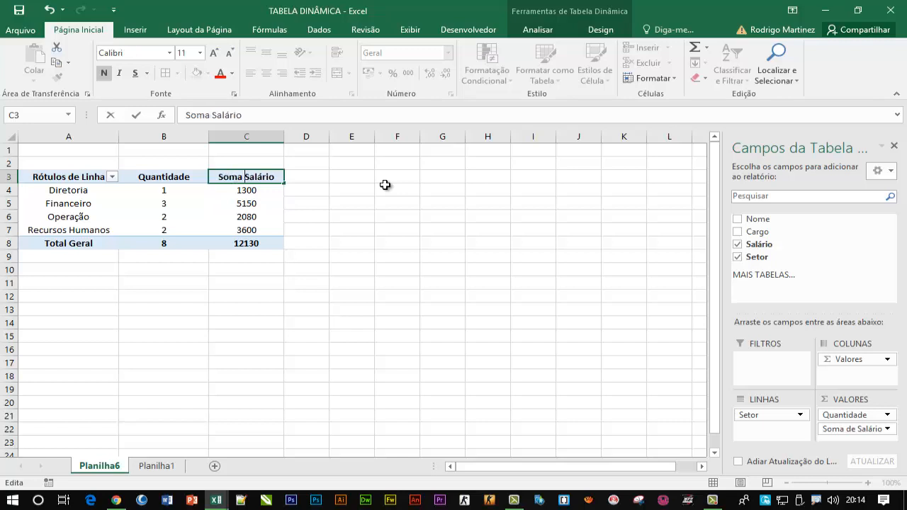
key(Return)
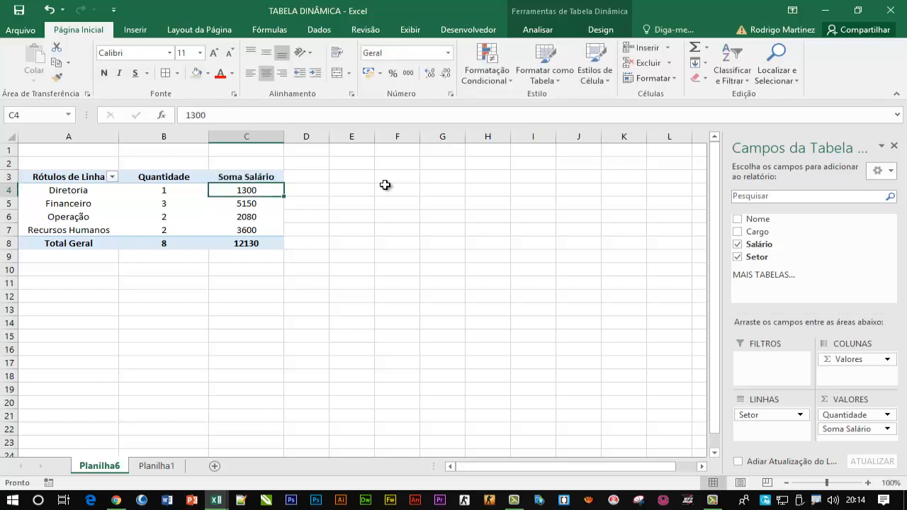
Examine the Quantidade and Soma Salário headers, the Diretoria salary value and the salary grand total
click(252, 173)
click(168, 178)
click(269, 176)
click(162, 176)
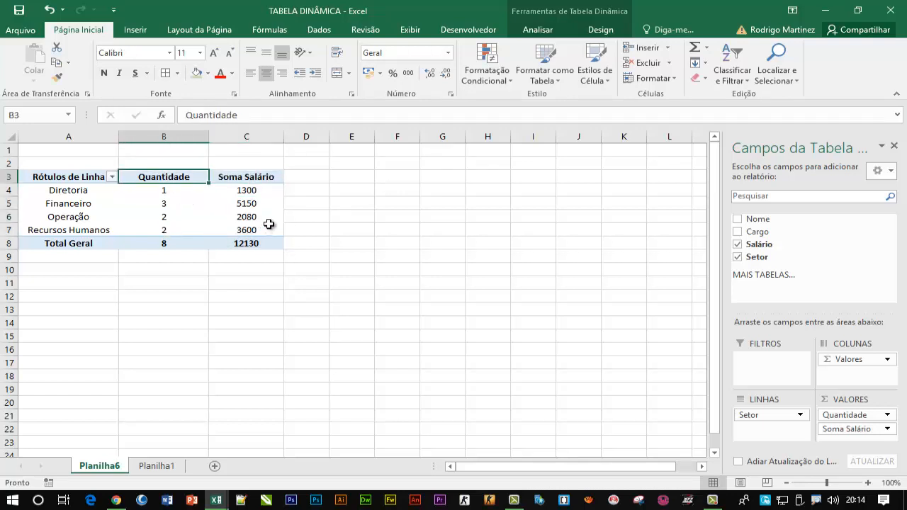
click(250, 172)
click(250, 180)
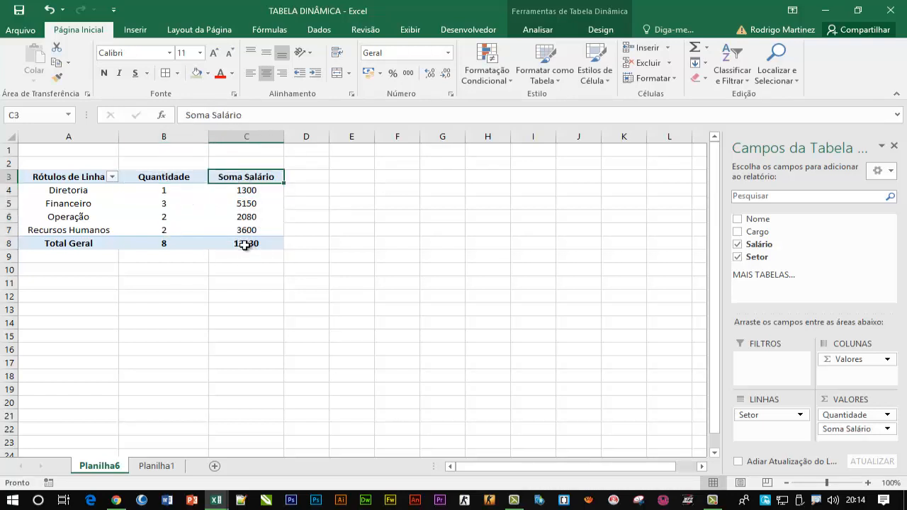
click(249, 191)
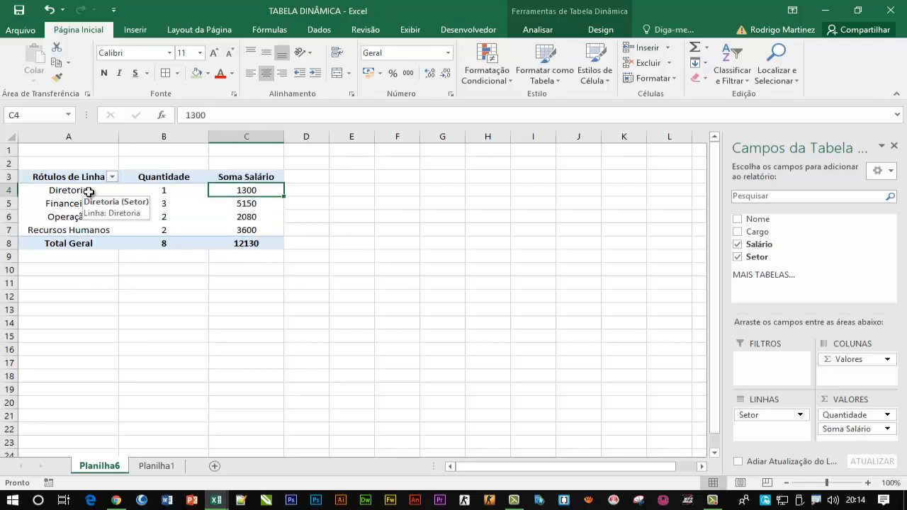
click(262, 243)
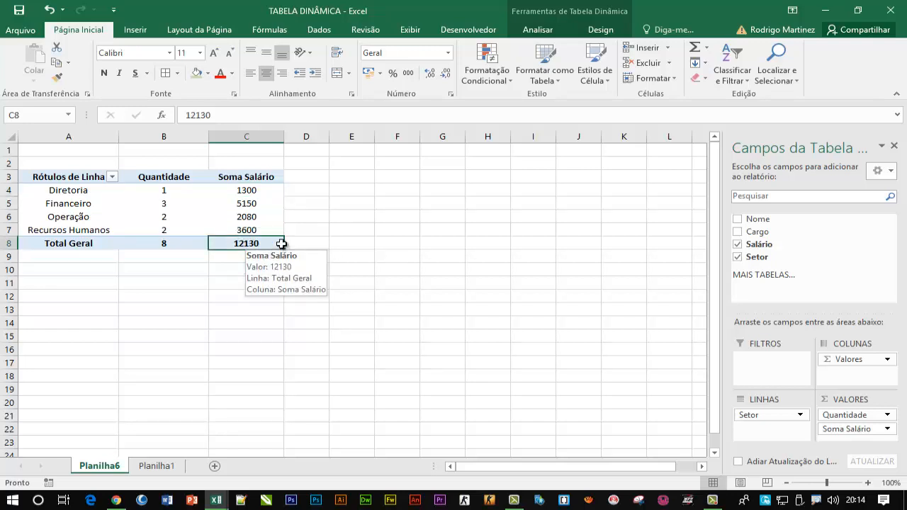
click(250, 178)
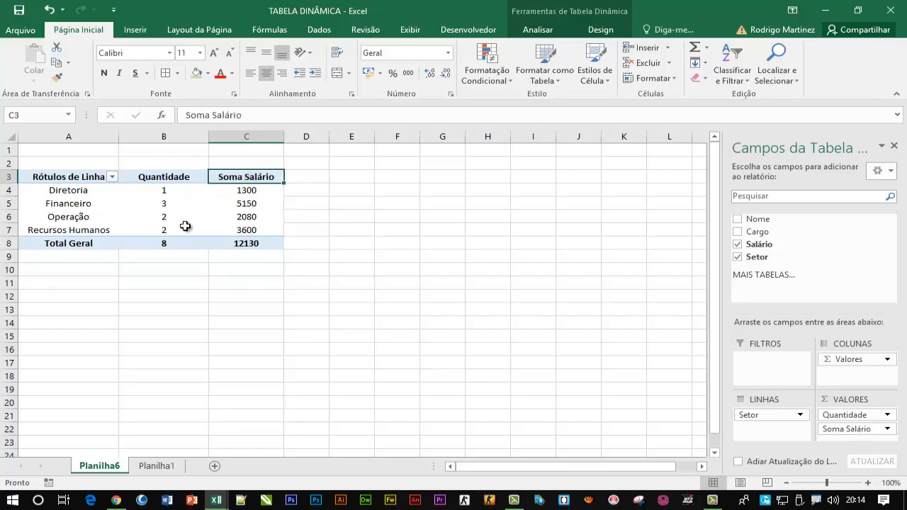
Summarize the values of the Soma Salário column by Média instead of Soma
right_click(234, 179)
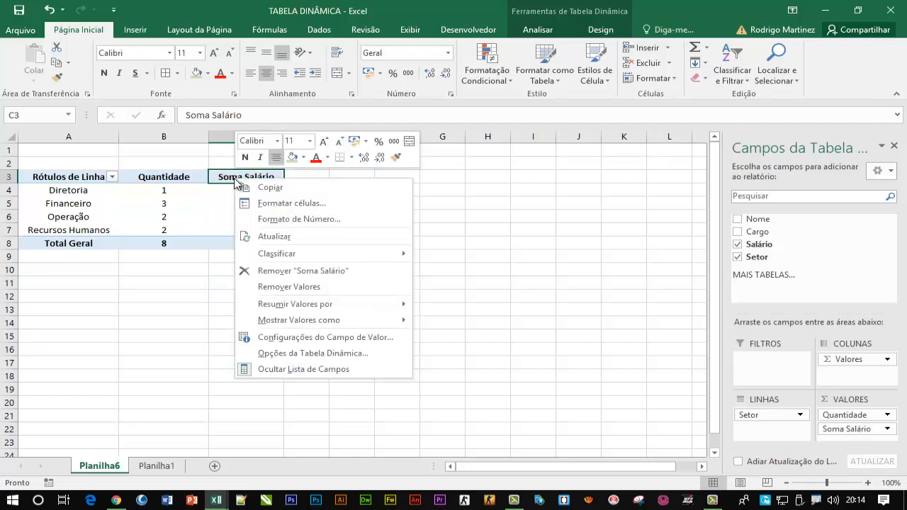
mouse_move(358, 305)
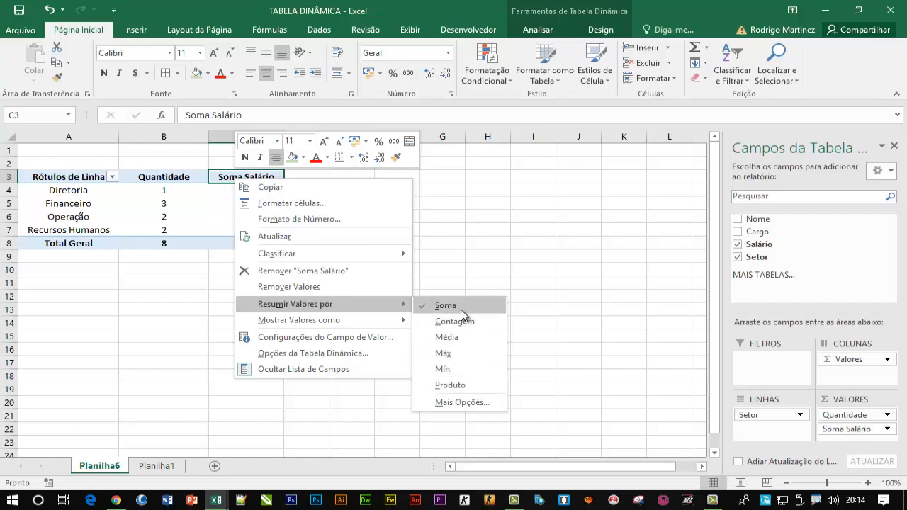
click(447, 337)
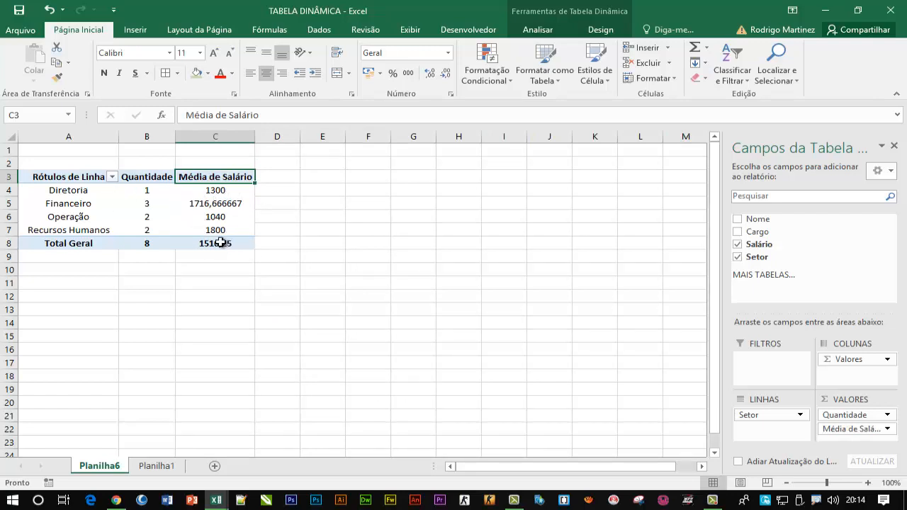
Switch the summary calculation of the Média de Salário column back to Soma
right_click(218, 177)
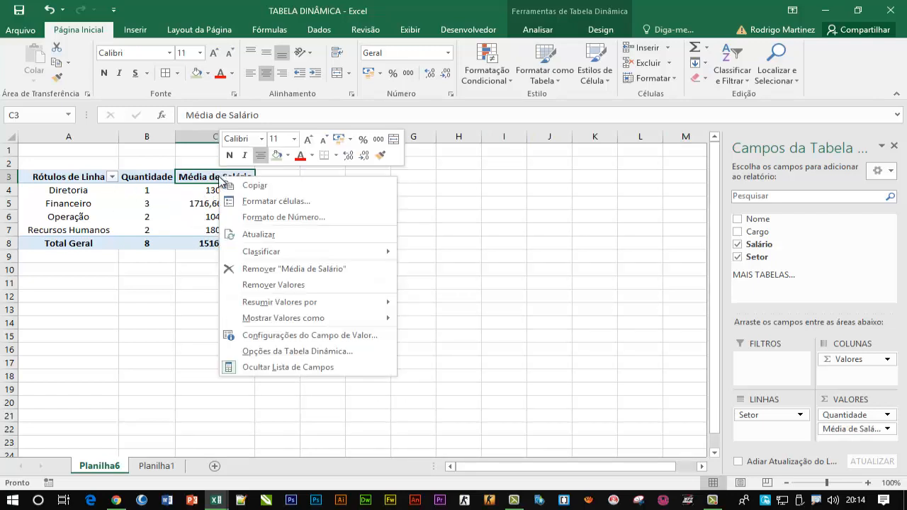
mouse_move(330, 303)
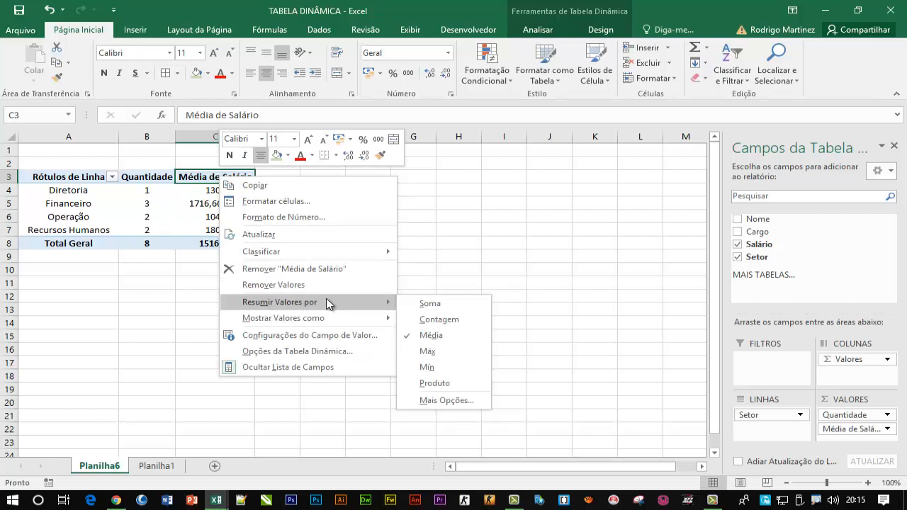
click(448, 304)
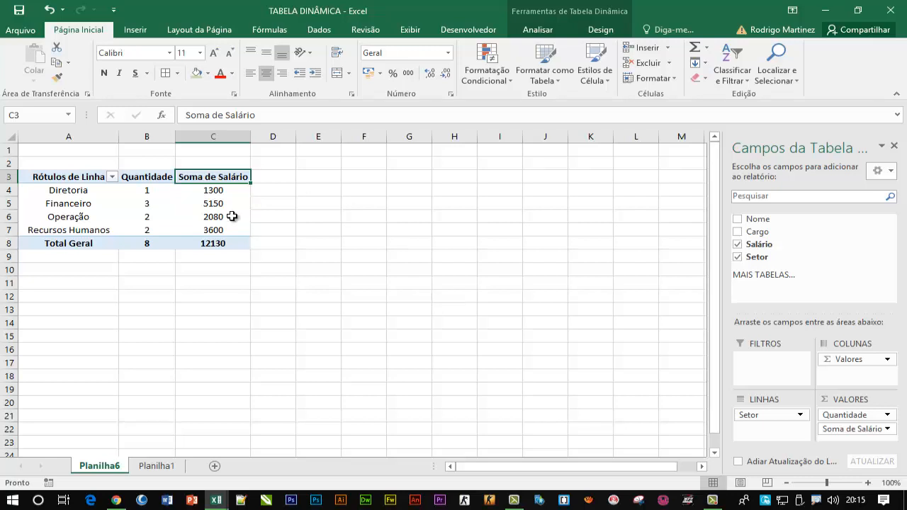
Try the Contábil number format with 2 decimal places and the R$ symbol in the Soma de Salário field settings, and undo it
click(211, 190)
drag(211, 190, 207, 239)
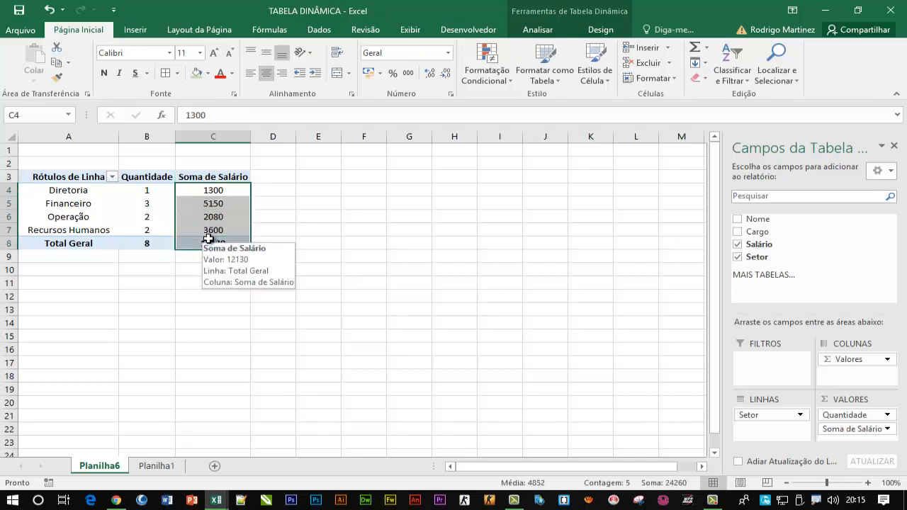
click(214, 178)
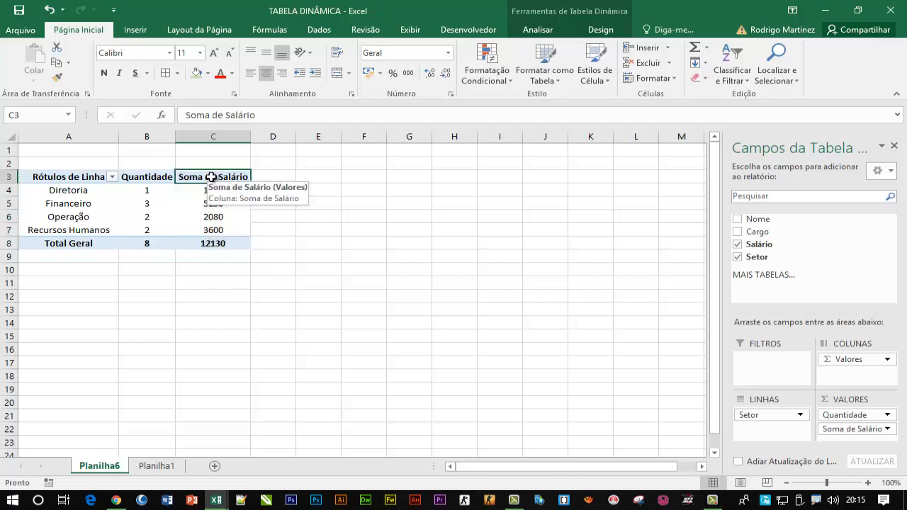
right_click(206, 177)
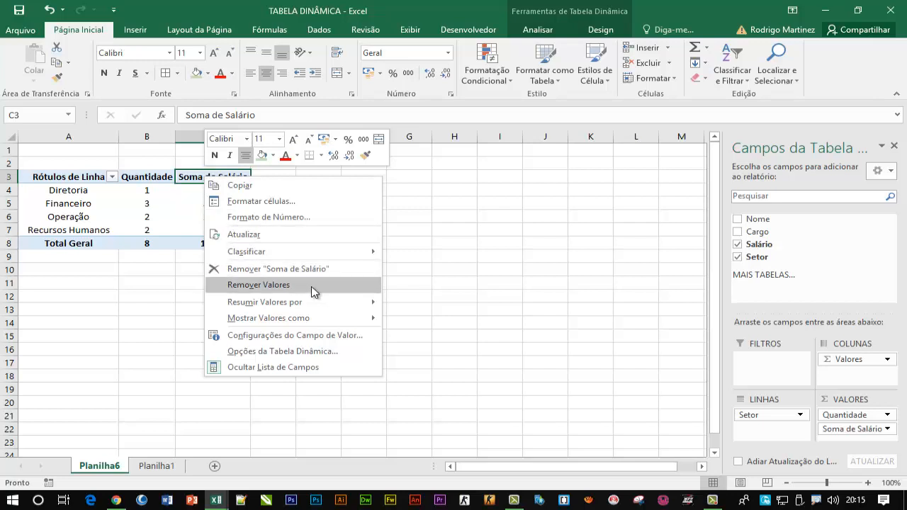
mouse_move(318, 302)
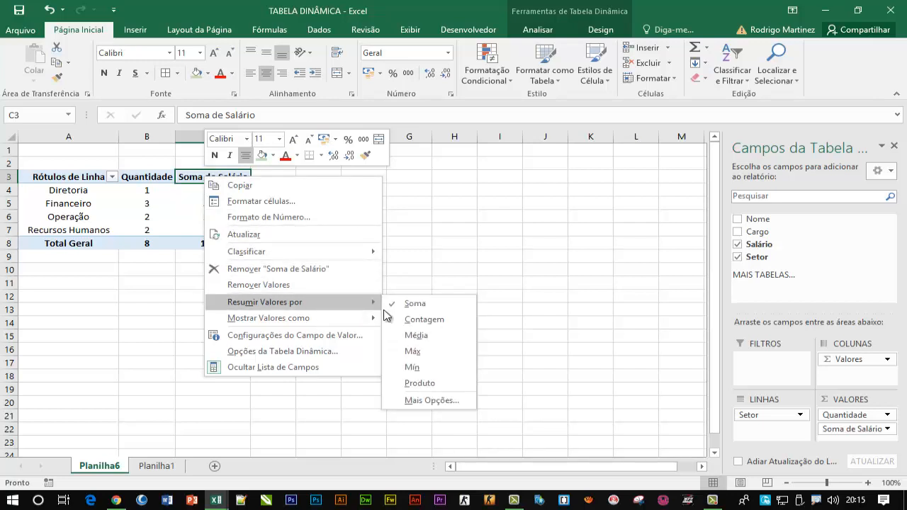
click(435, 403)
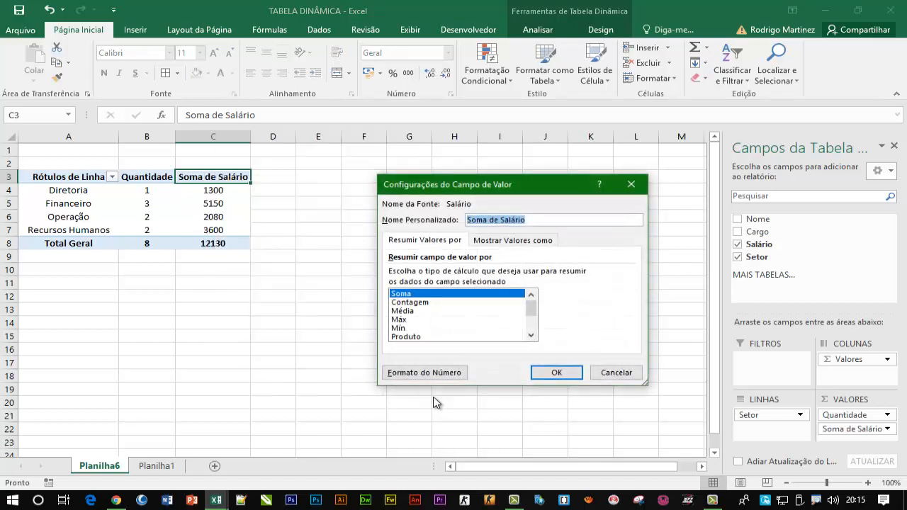
click(424, 373)
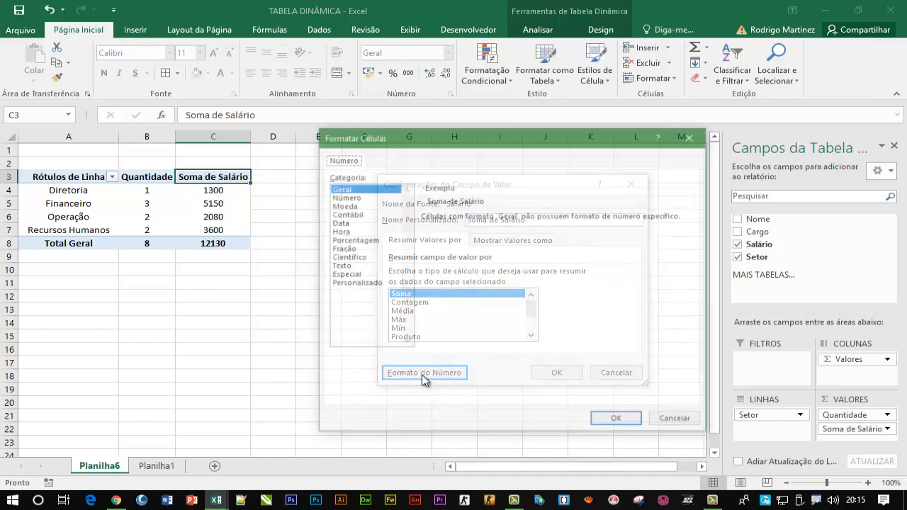
click(343, 206)
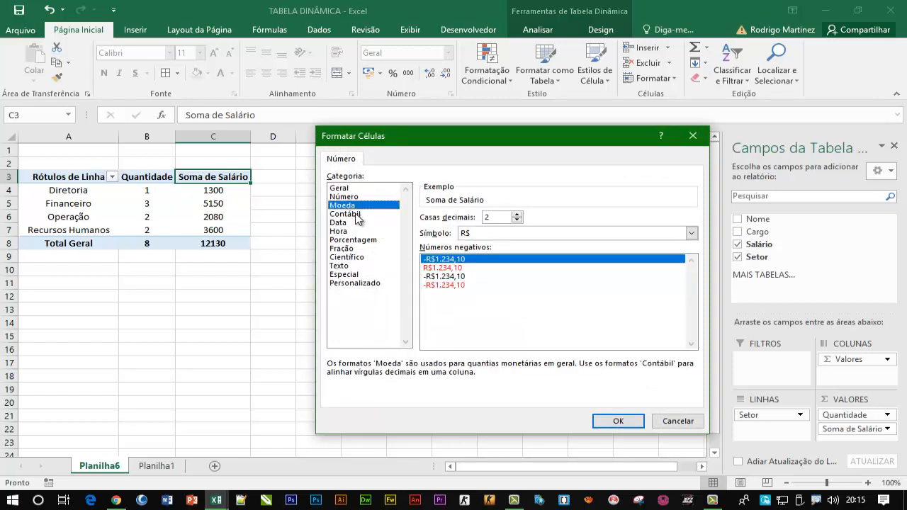
click(356, 215)
click(356, 207)
click(357, 215)
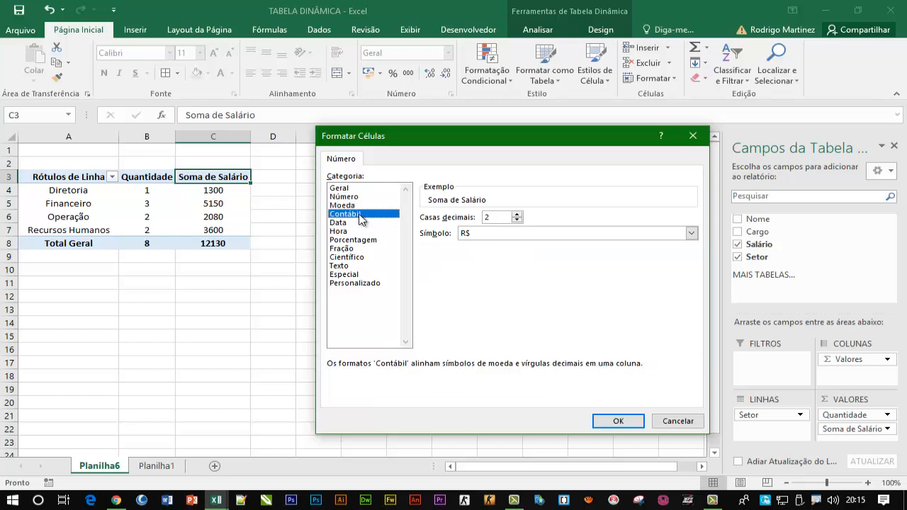
click(637, 423)
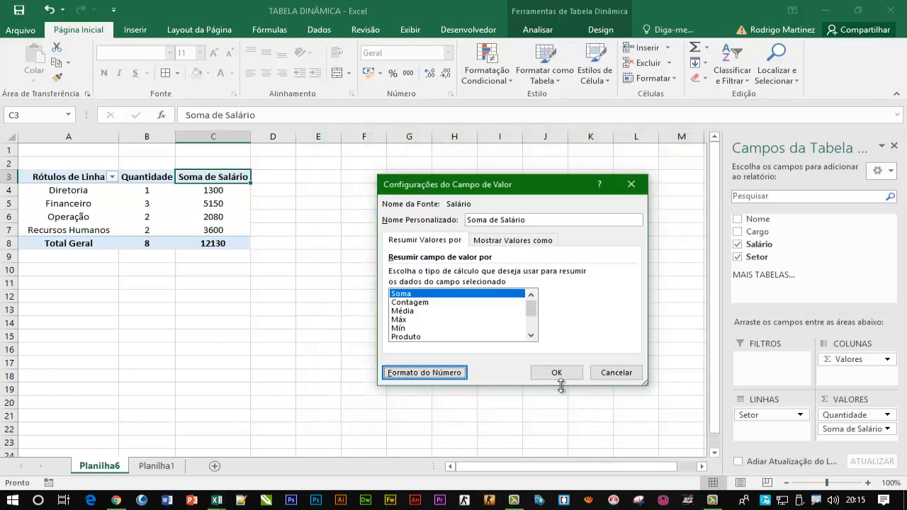
click(557, 374)
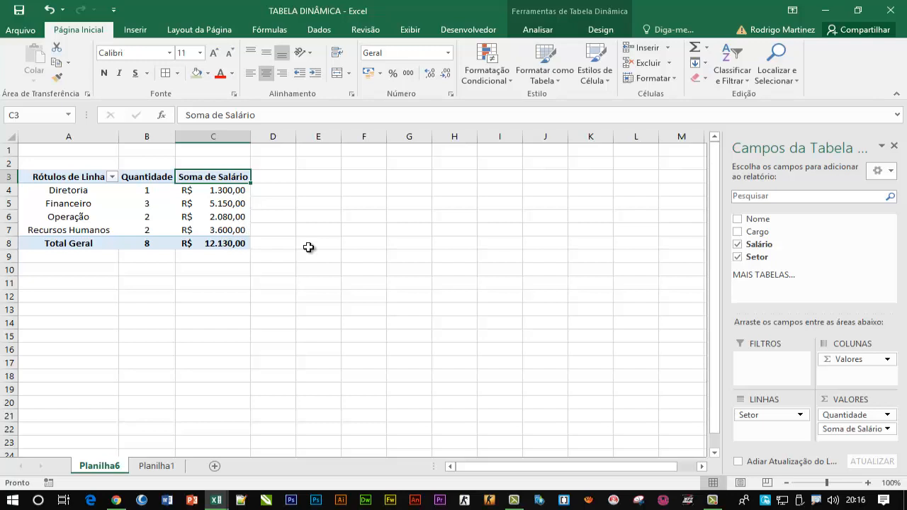
key(ctrl+z)
Apply the R$ accounting number format to the salary values in C4:C8, including the grand total
drag(221, 192, 222, 239)
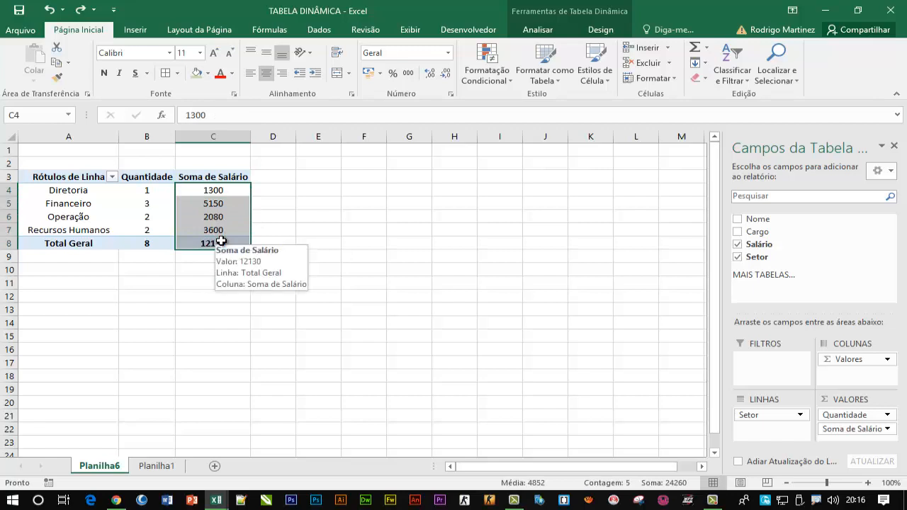
click(367, 74)
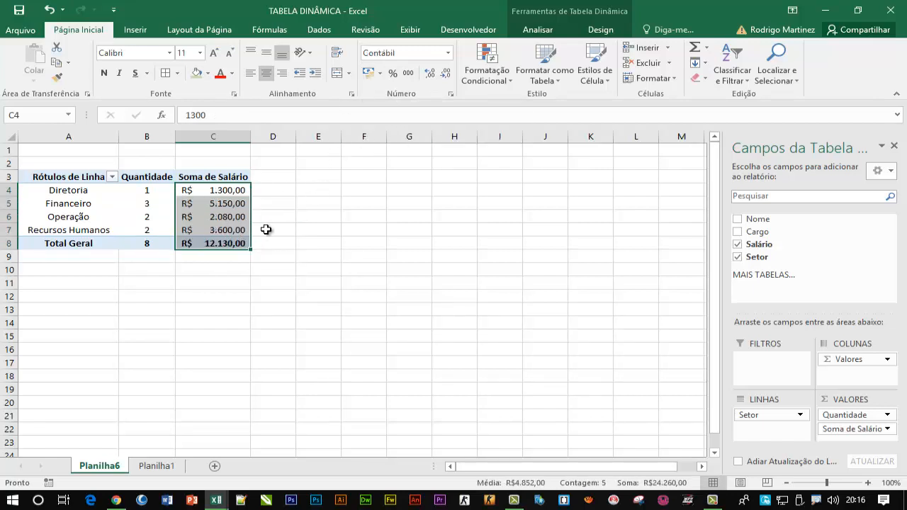
click(219, 229)
click(219, 188)
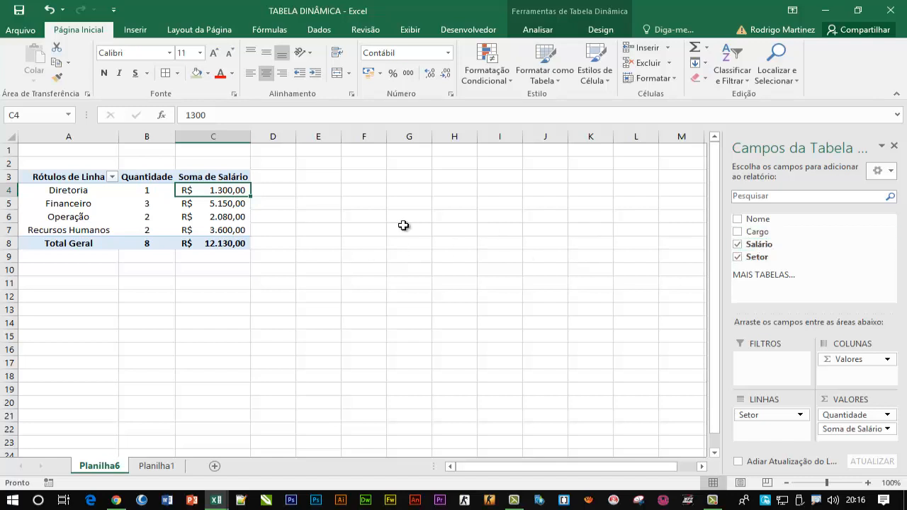
Add the Cargo field to the pivot table rows, try it above Setor, and restore Setor as the outer level
mouse_move(224, 203)
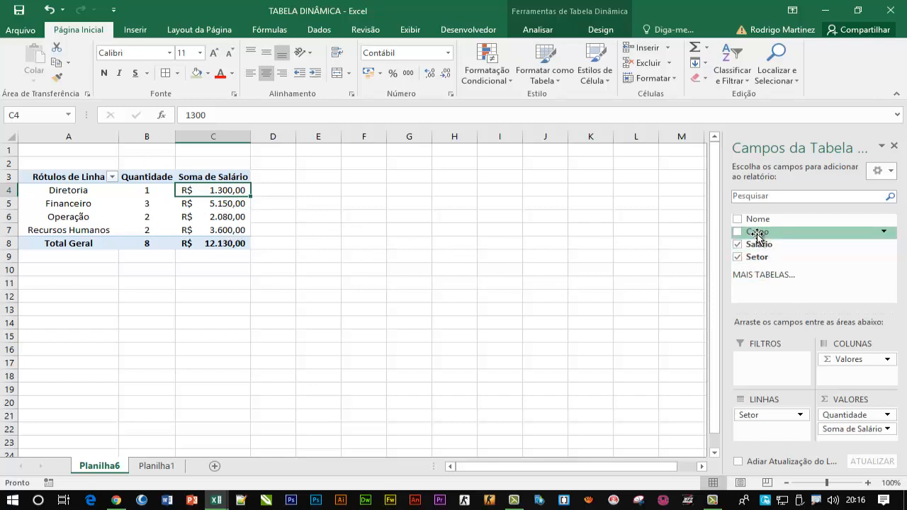
drag(757, 236, 754, 429)
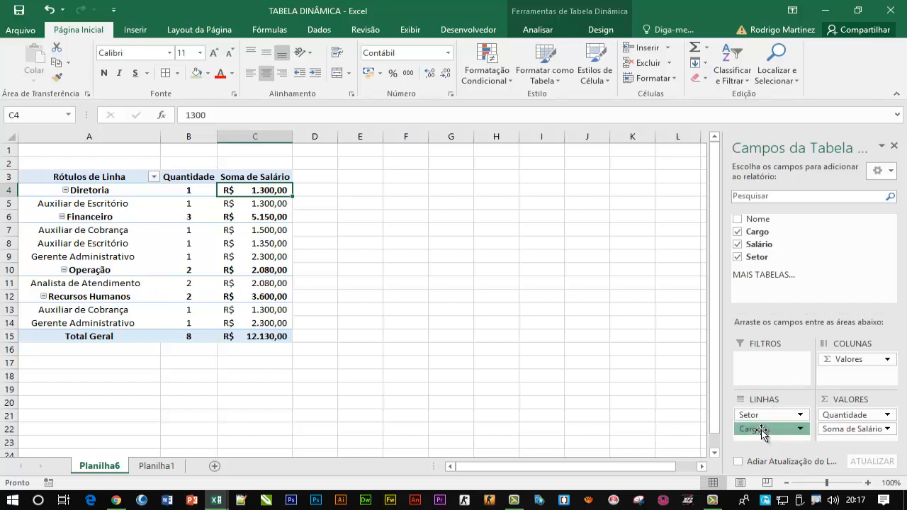
drag(764, 430, 763, 415)
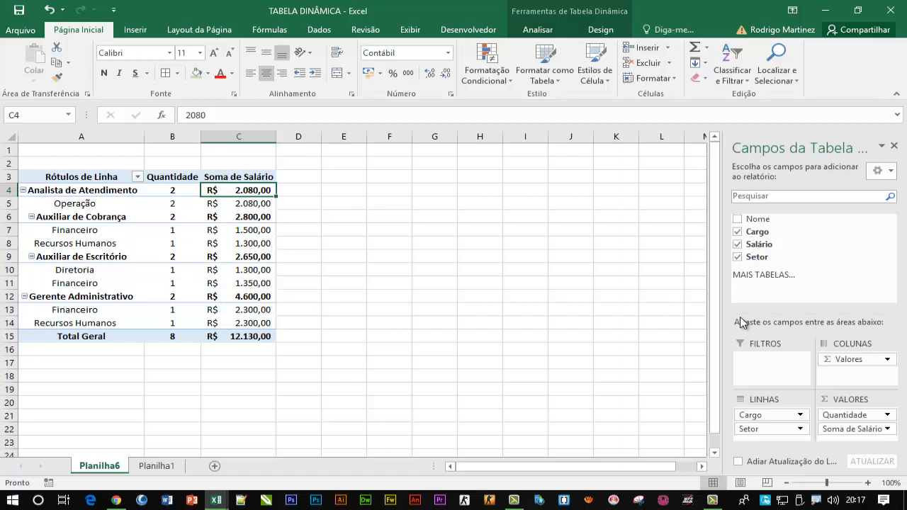
drag(756, 429, 759, 414)
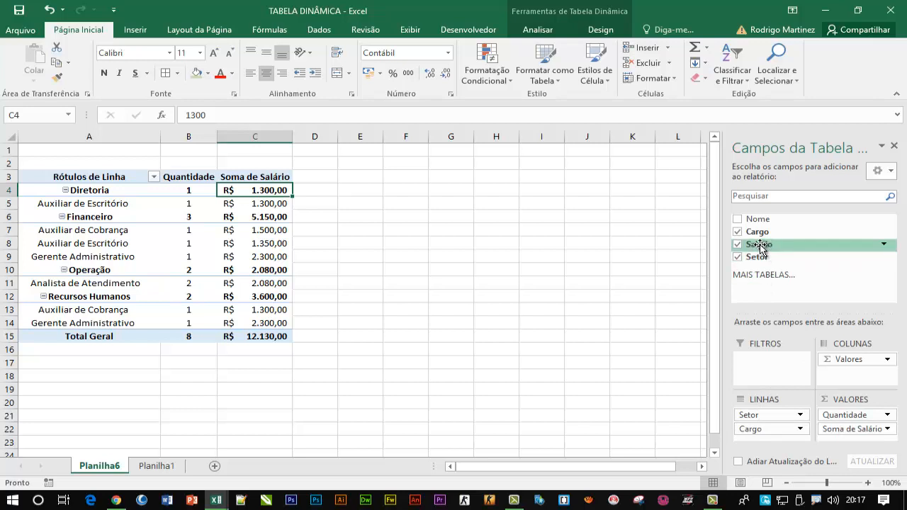
Add Salário to the values again between Quantidade and Soma de Salário, and rename the new field Porcentagem
drag(760, 247, 849, 424)
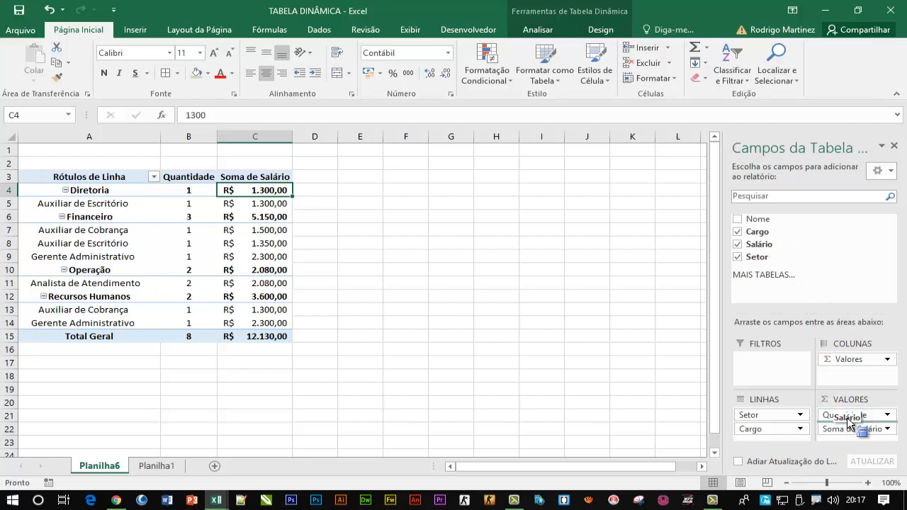
drag(850, 423, 849, 422)
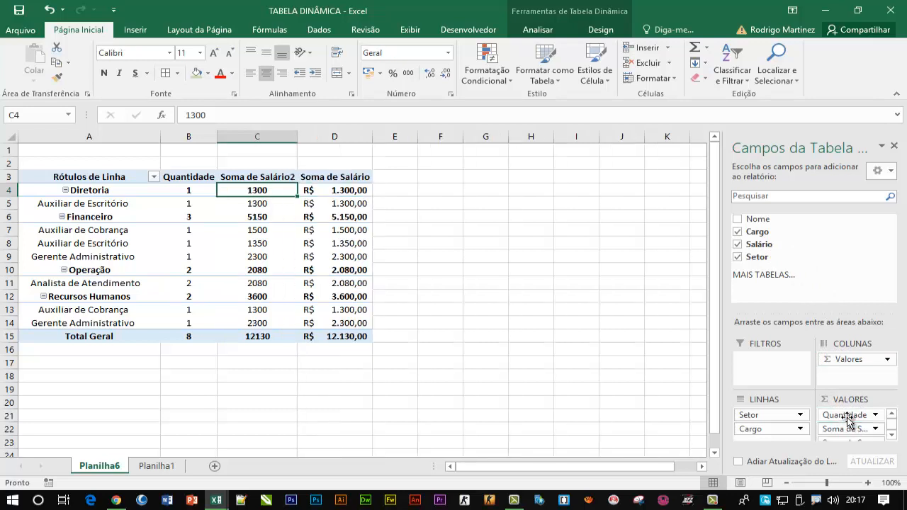
click(265, 177)
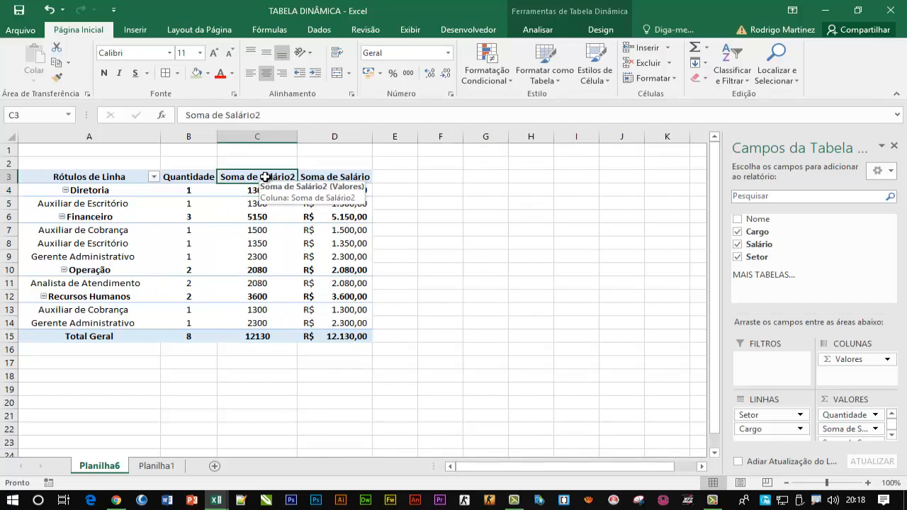
double_click(265, 177)
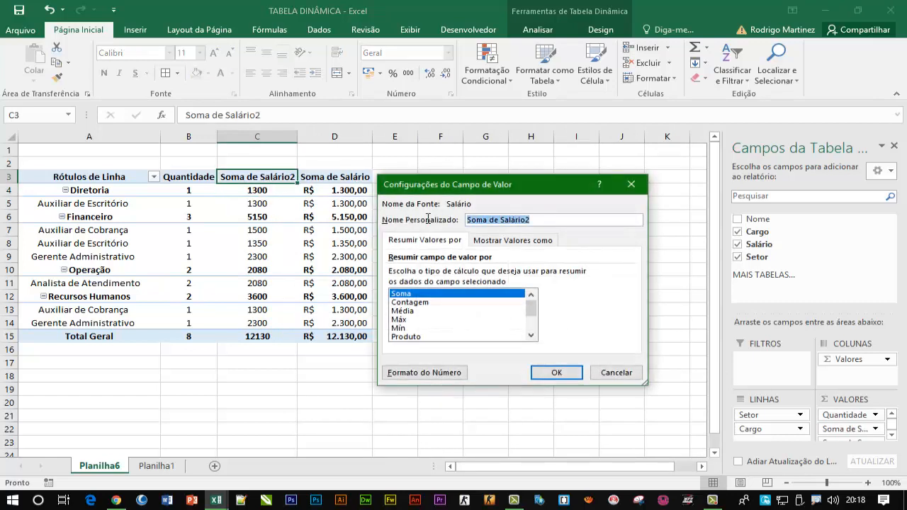
text(Porcentagem)
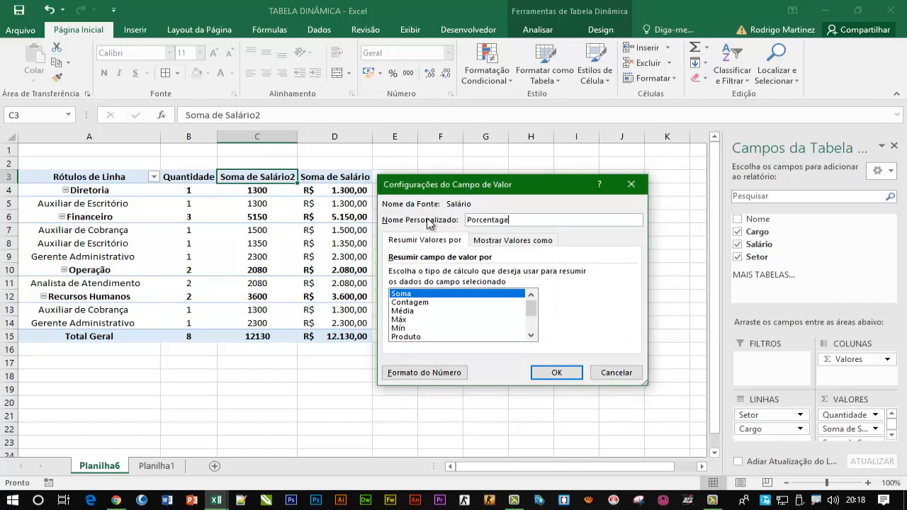
click(557, 372)
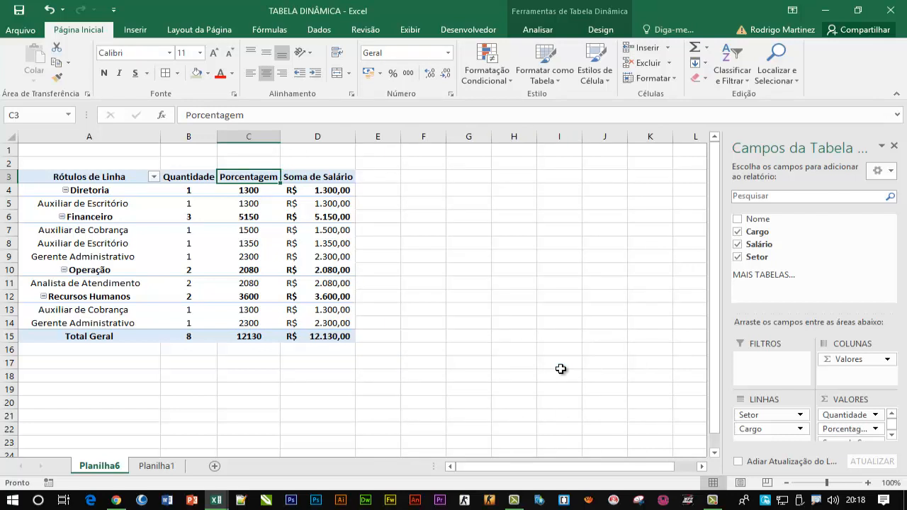
Show the Porcentagem values as a percentage of the salary total
right_click(240, 177)
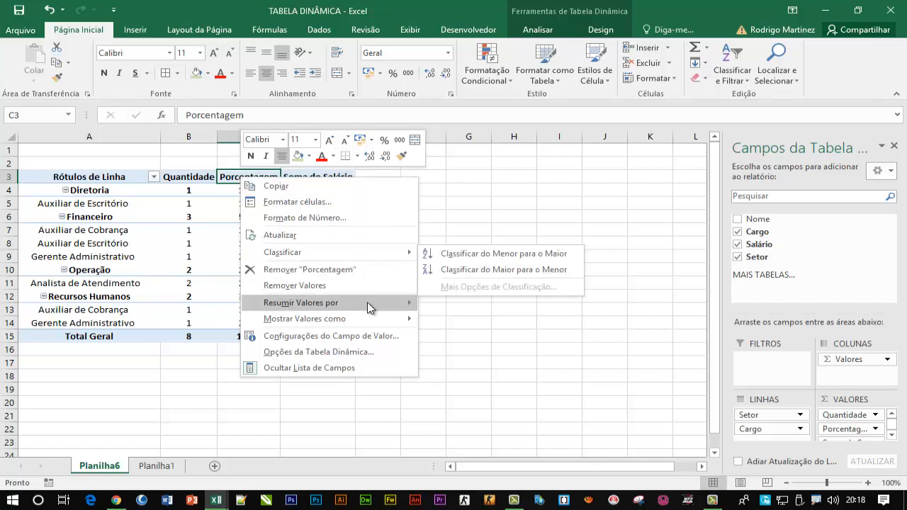
mouse_move(370, 320)
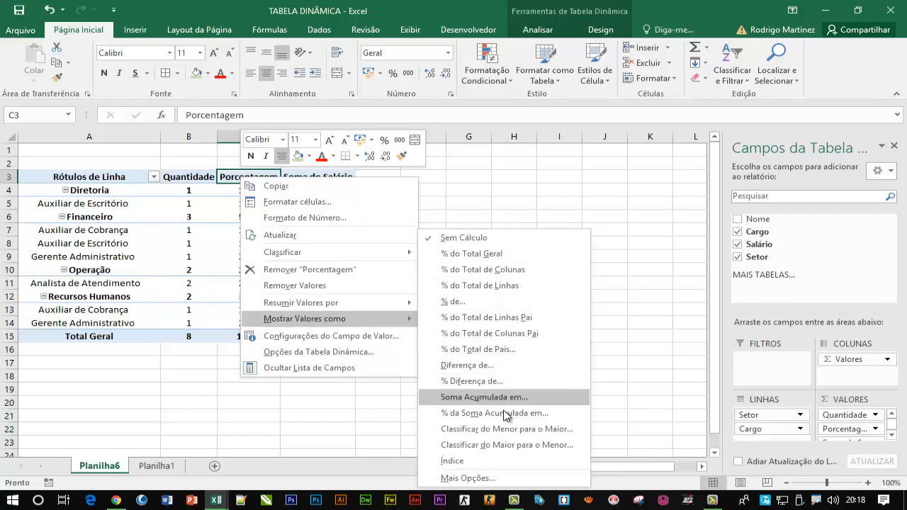
click(484, 262)
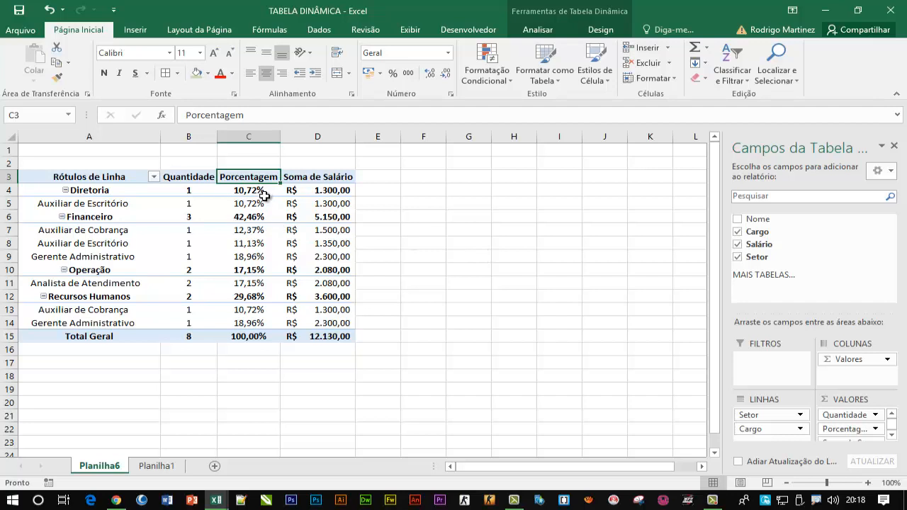
mouse_move(253, 254)
mouse_move(262, 197)
mouse_move(260, 220)
mouse_move(266, 301)
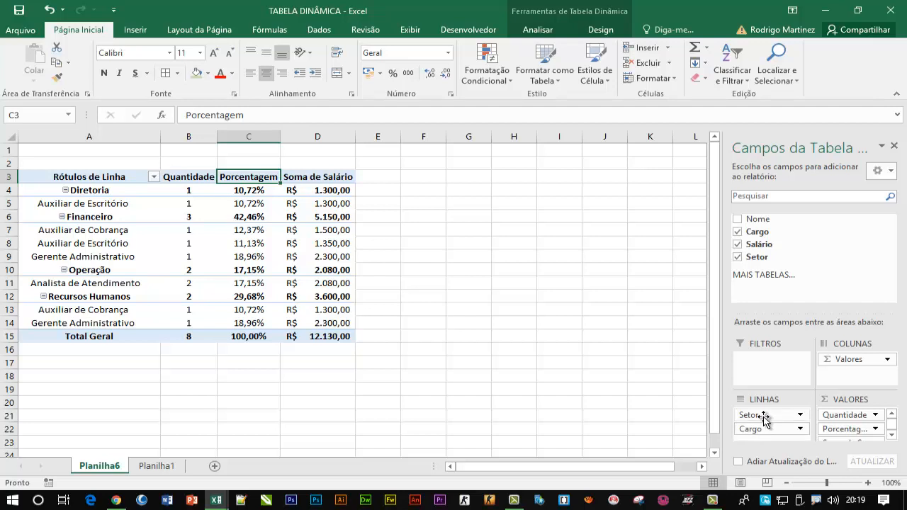
Move Setor from the rows to the report filter, and filter the table to only Financeiro with multiple selection enabled
drag(764, 417, 773, 376)
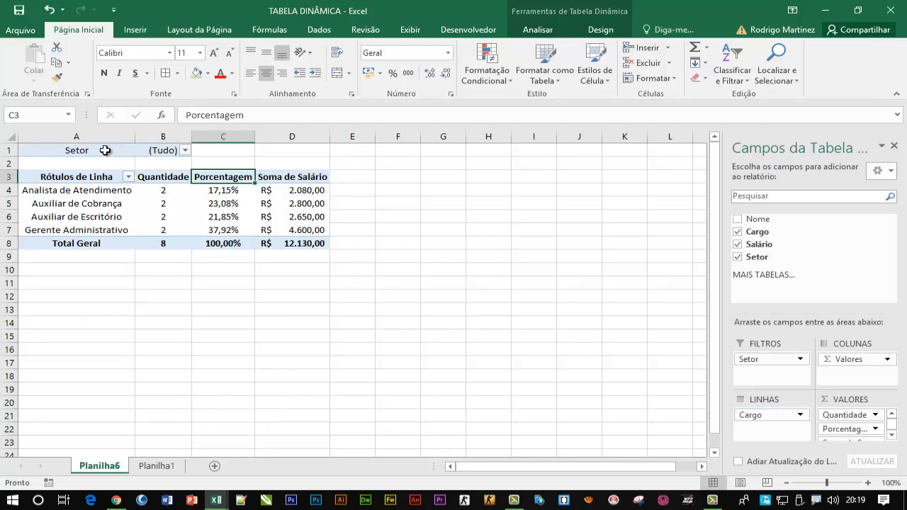
click(185, 151)
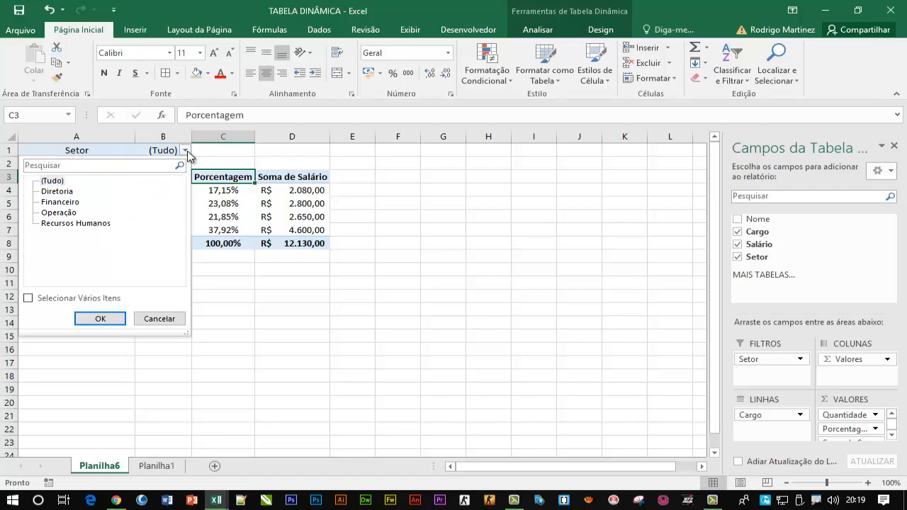
click(27, 298)
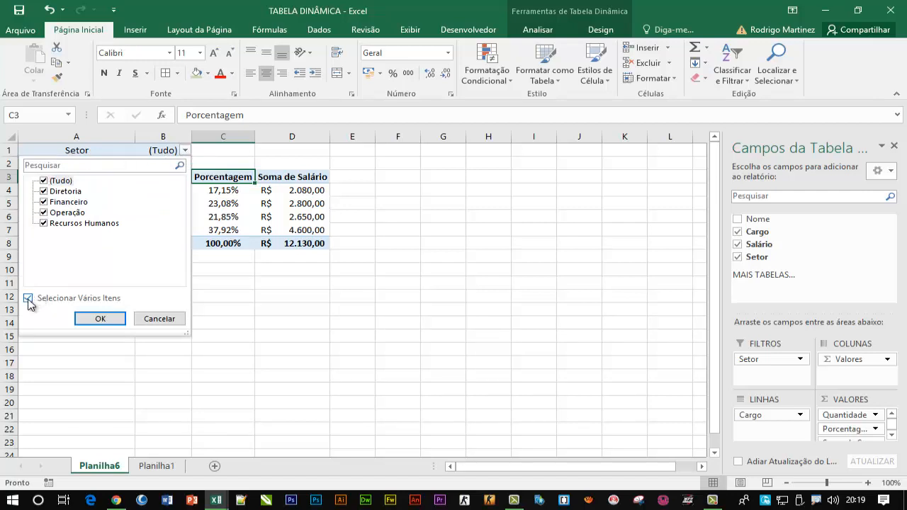
click(44, 182)
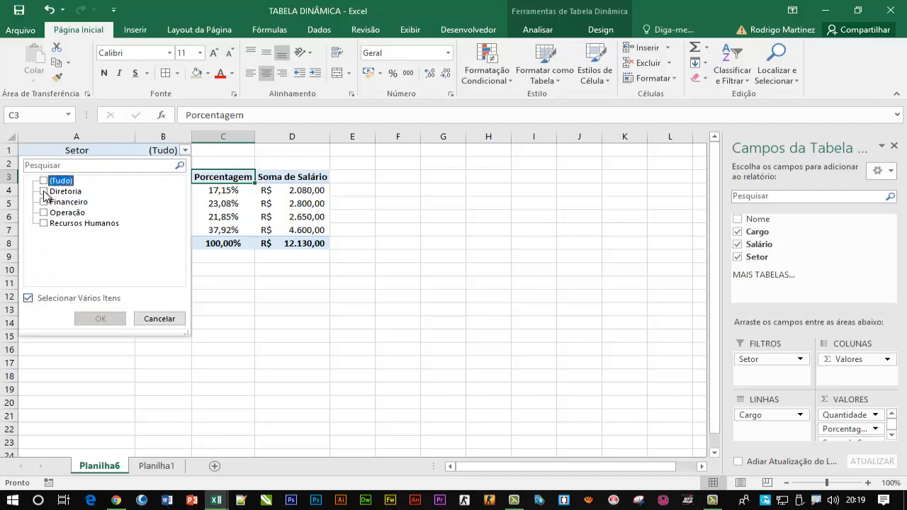
click(44, 191)
click(44, 202)
click(43, 213)
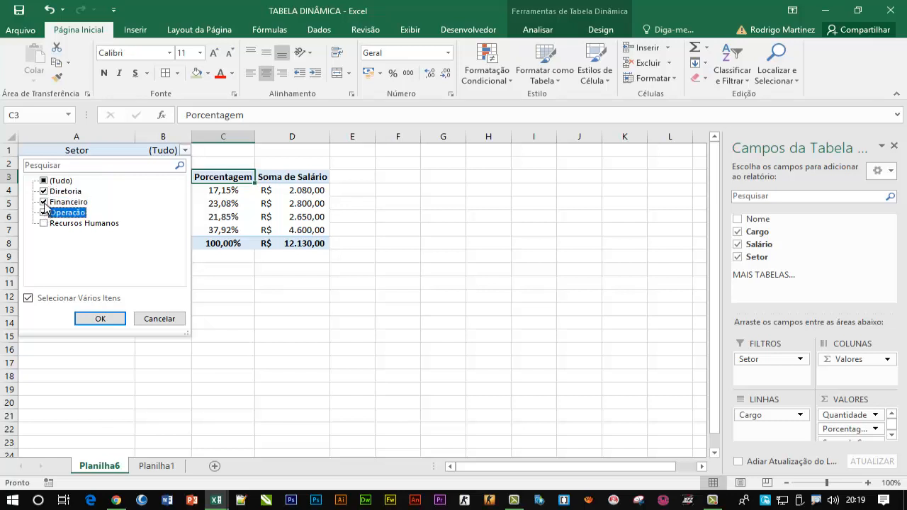
click(44, 191)
click(44, 212)
click(44, 202)
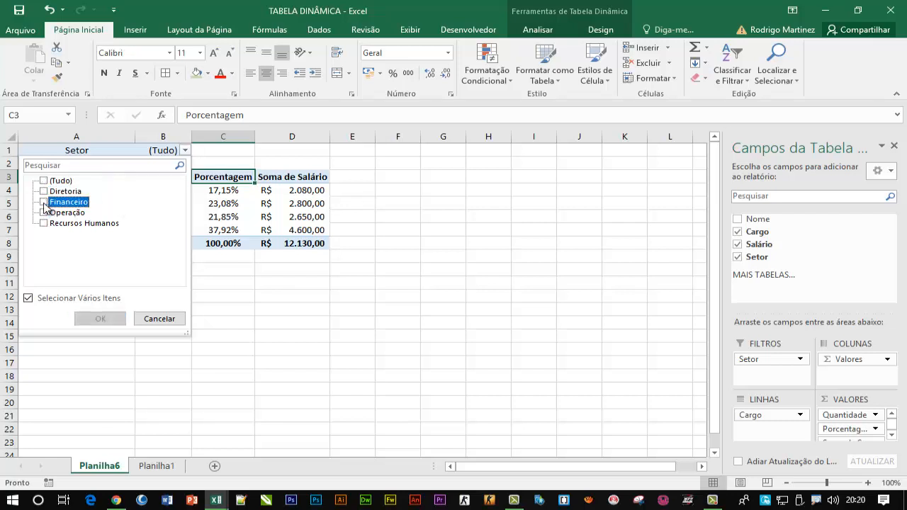
click(44, 202)
click(114, 319)
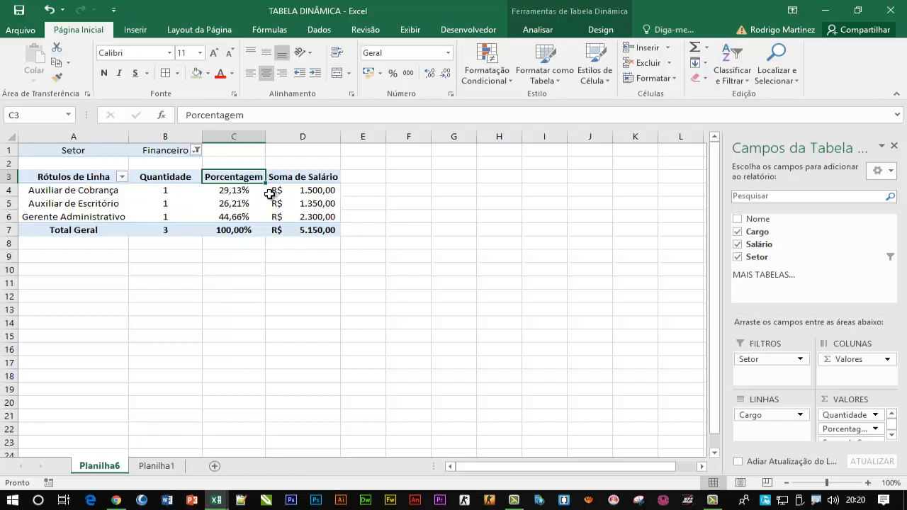
drag(244, 190, 244, 218)
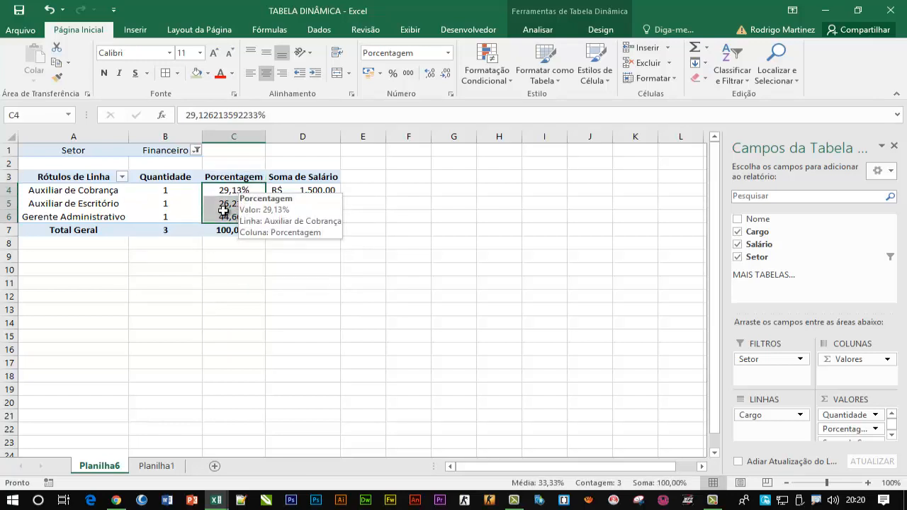
drag(326, 191, 323, 215)
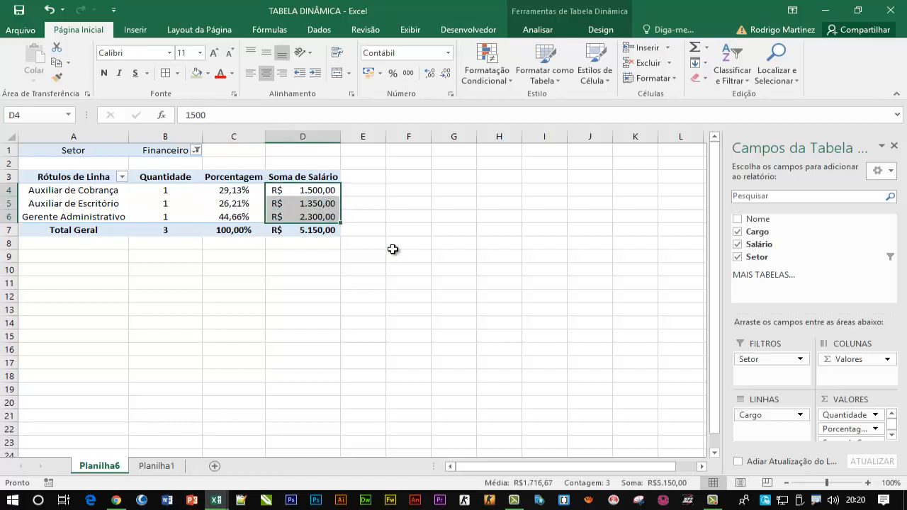
Switch the Setor report filter from Financeiro to only Operação, and examine its salary values
click(196, 151)
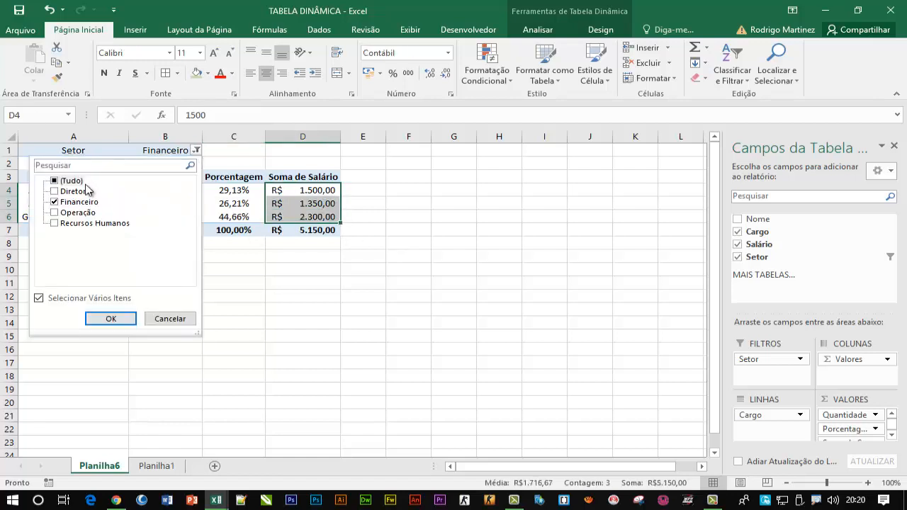
click(56, 203)
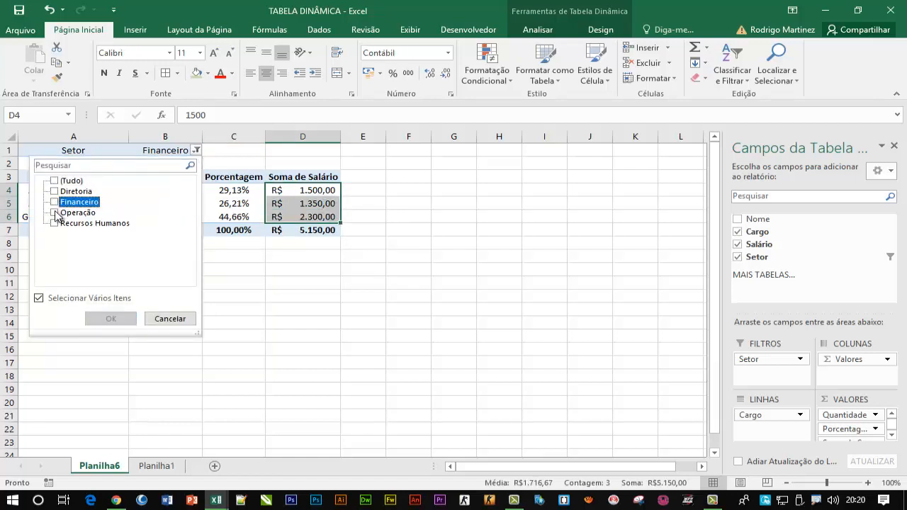
click(56, 214)
click(110, 318)
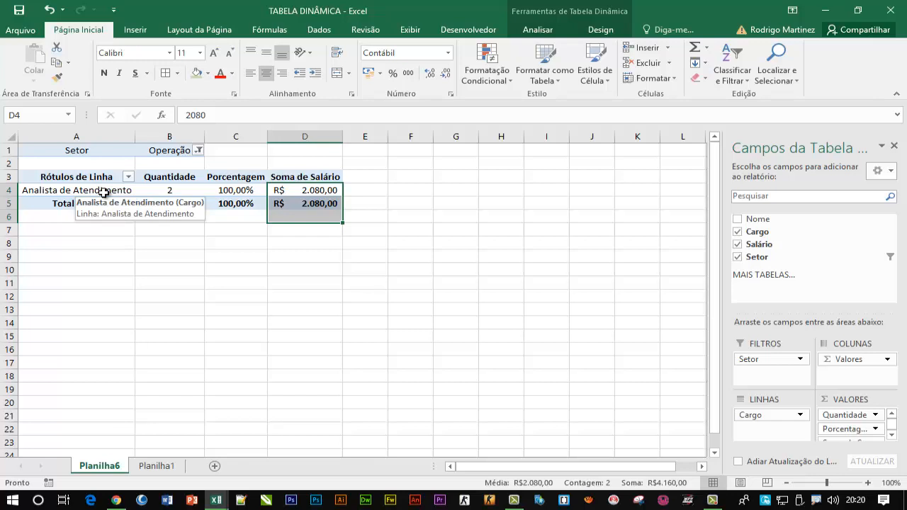
click(304, 193)
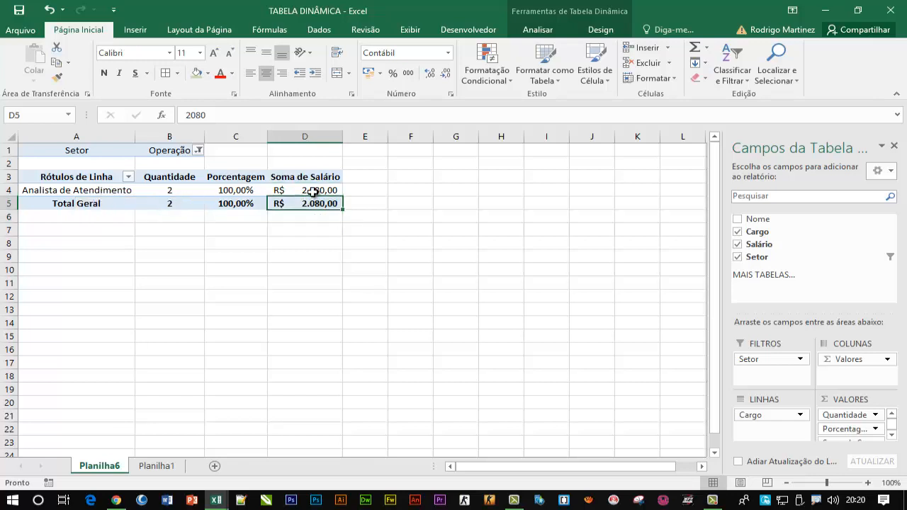
click(310, 204)
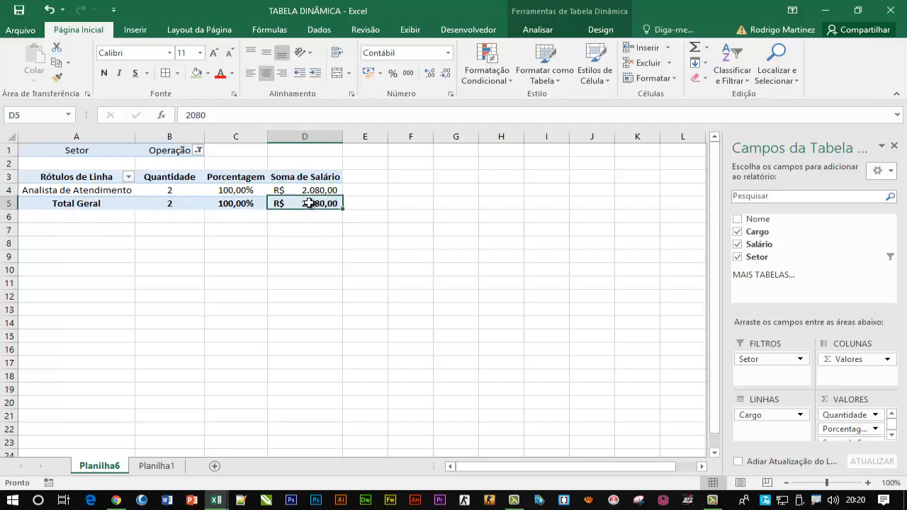
Include Diretoria alongside Operação in the Setor report filter
click(200, 150)
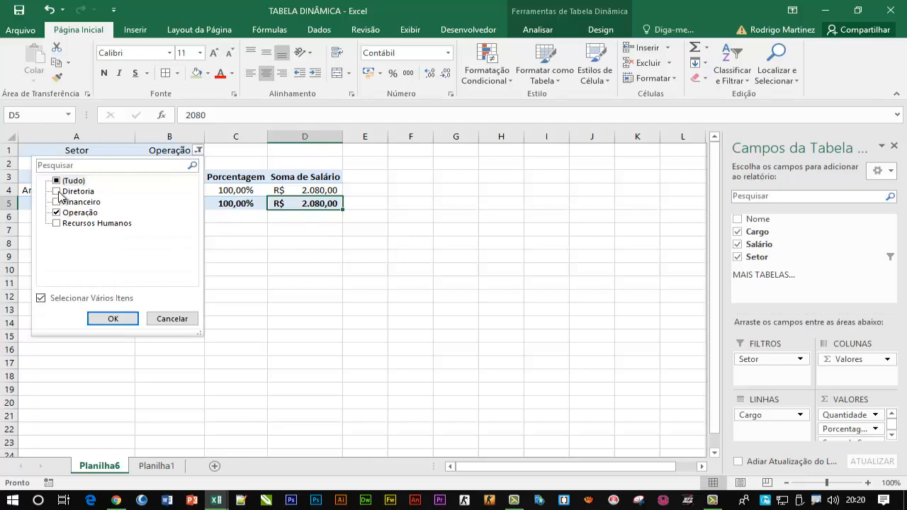
click(57, 192)
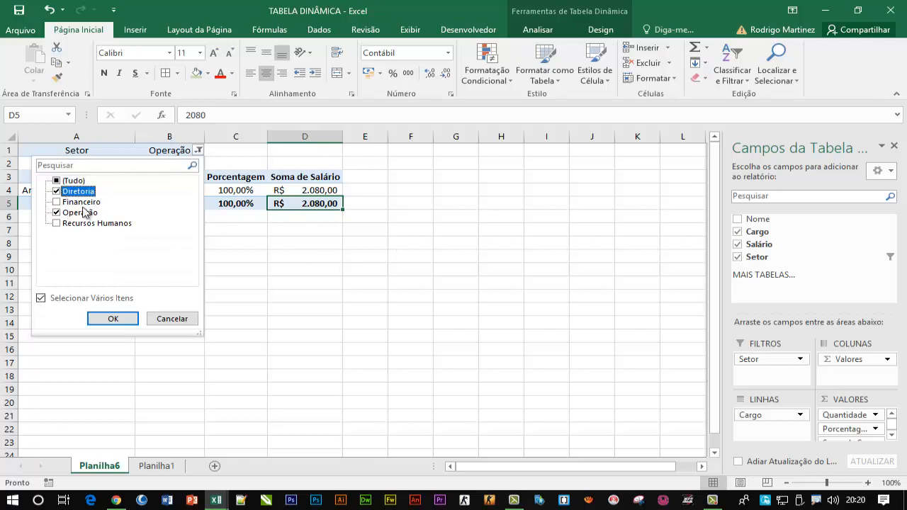
click(113, 319)
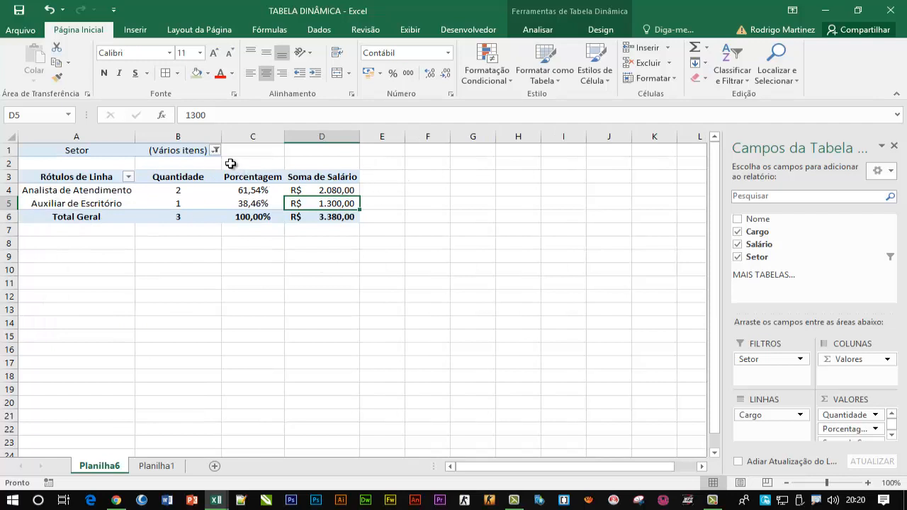
Reset the Setor report filter to include all sectors (Tudo)
click(215, 151)
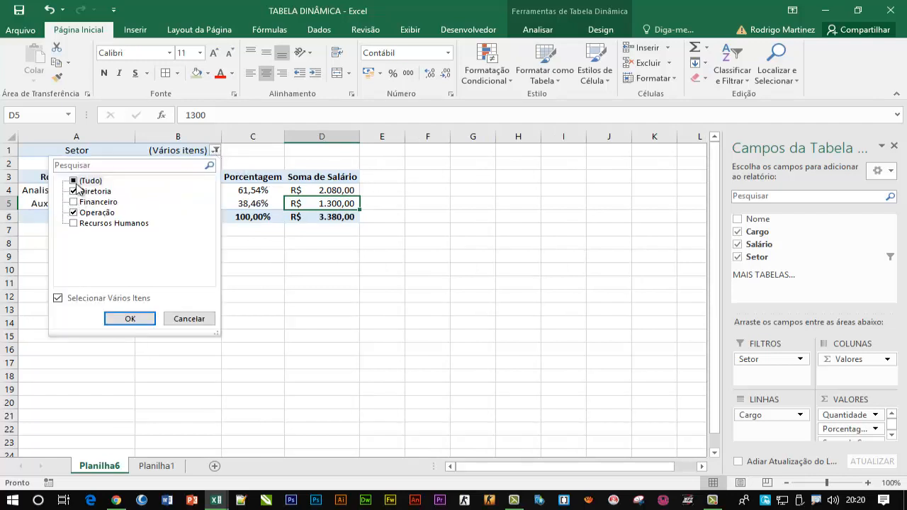
click(73, 180)
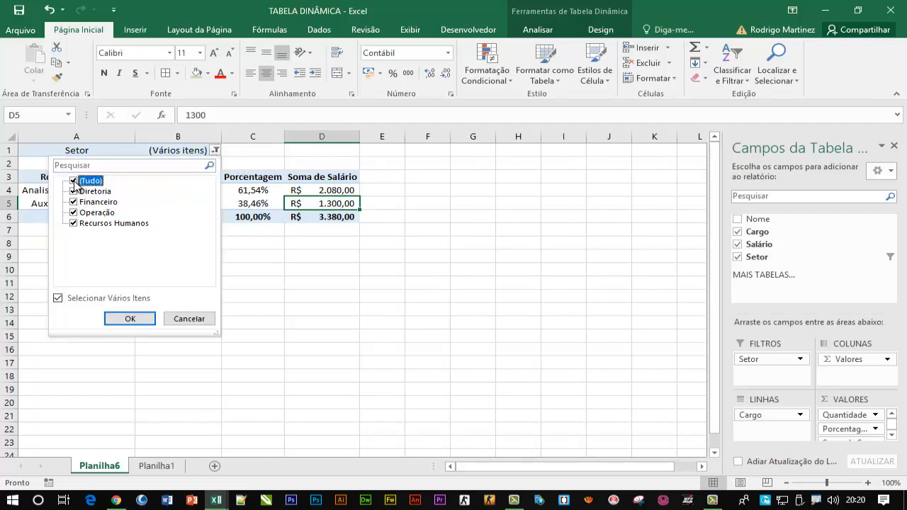
click(128, 320)
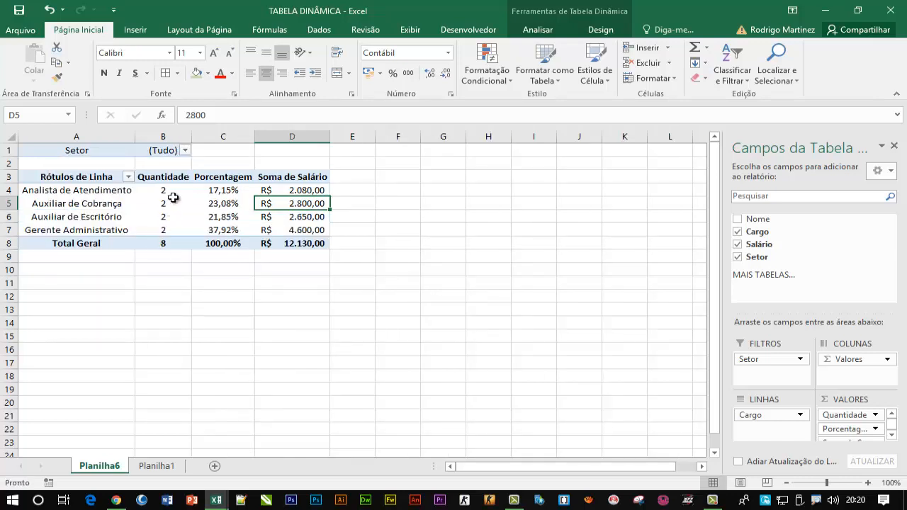
Sort the job roles in the pivot table's row labels from A to Z, and reverse them to Z to A
click(187, 153)
click(187, 152)
click(129, 178)
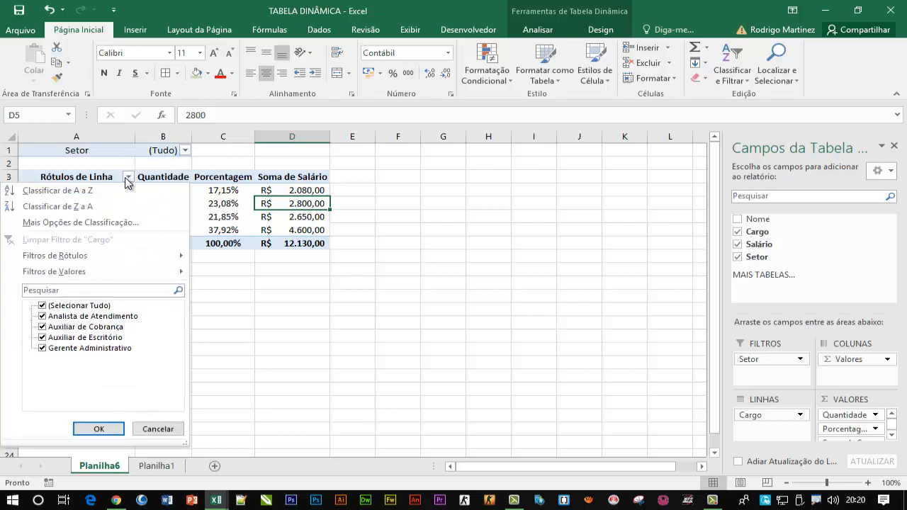
click(128, 179)
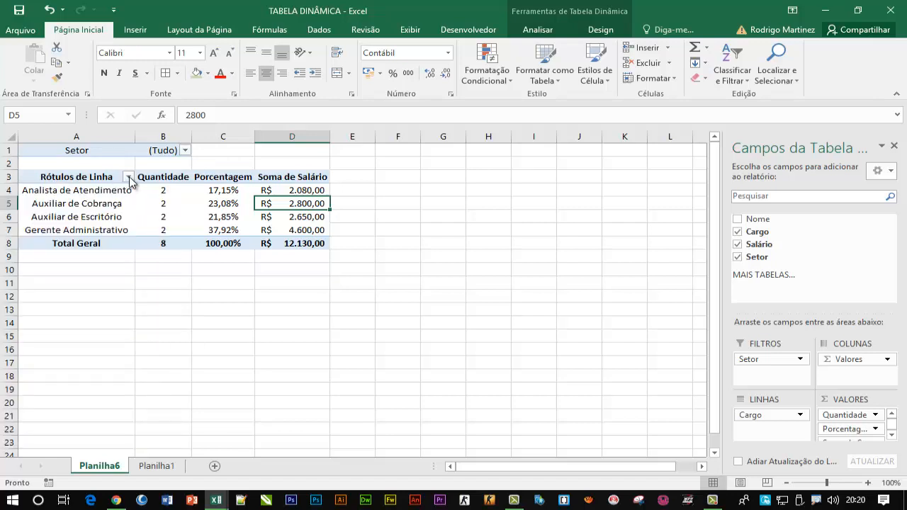
click(129, 179)
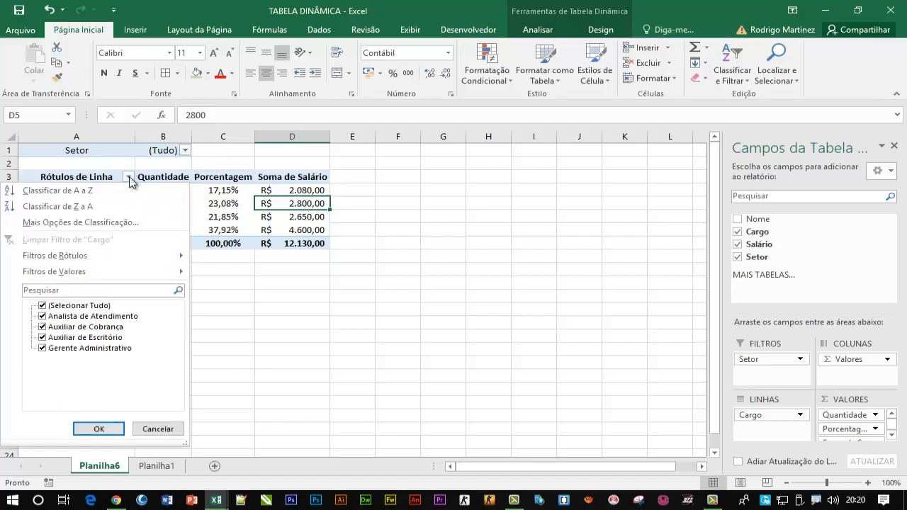
click(71, 191)
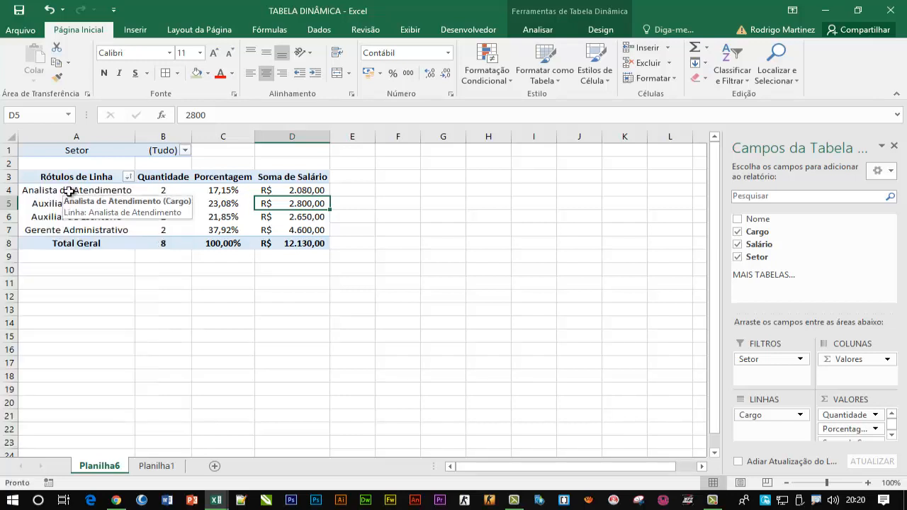
click(127, 177)
key(Escape)
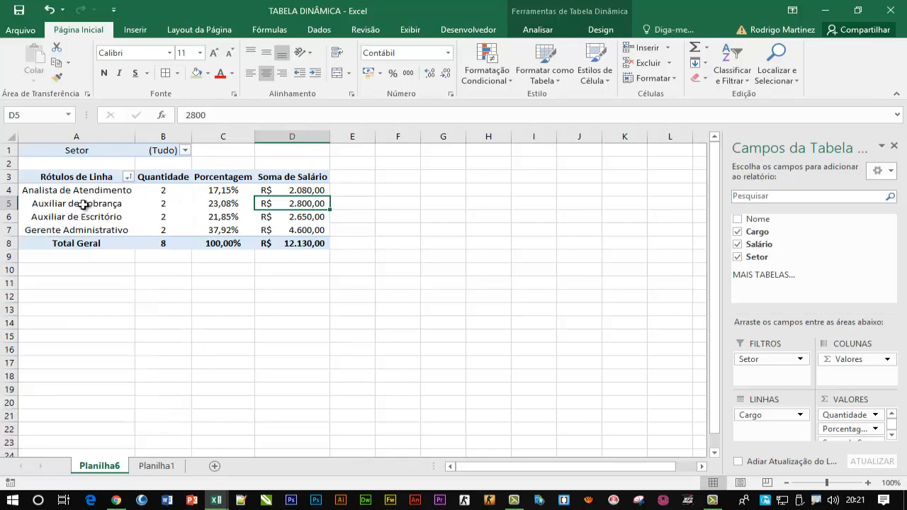
Sort the Cargo row labels in ascending order (Crescente, de A a Z) by Cargo through the additional sort options
click(129, 178)
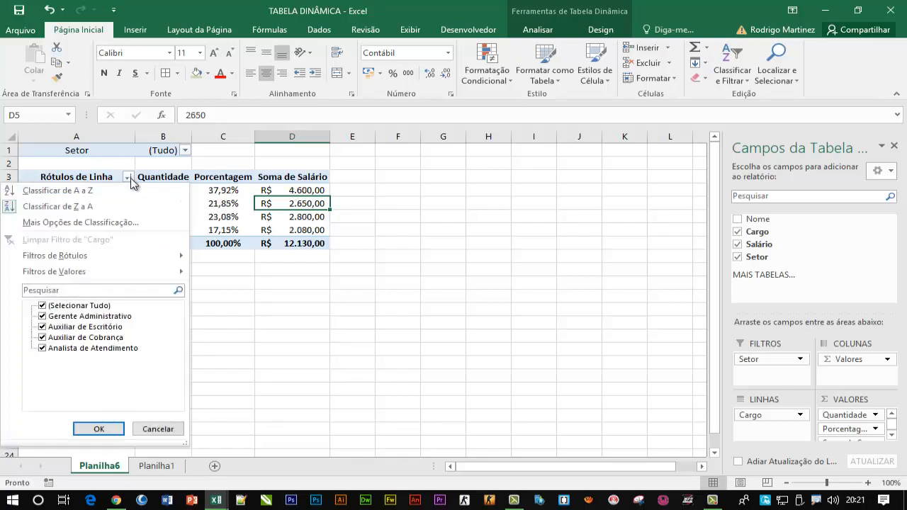
click(104, 224)
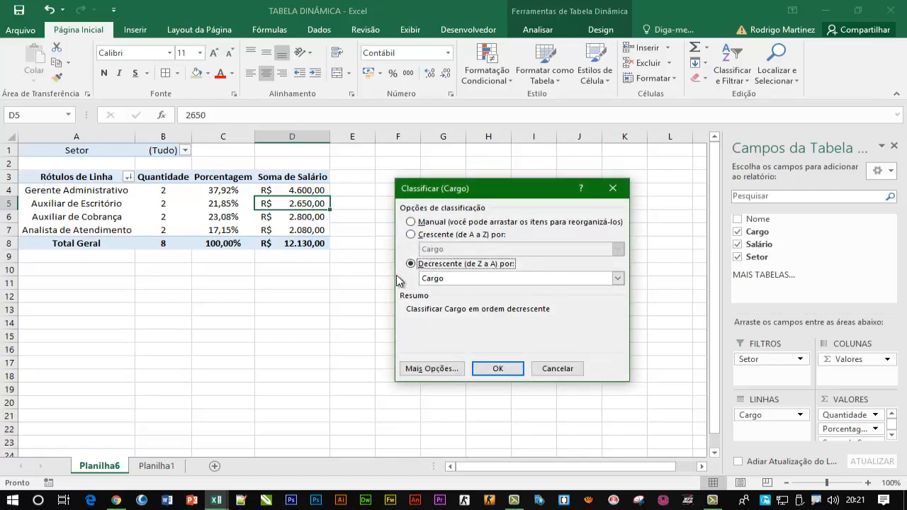
click(462, 281)
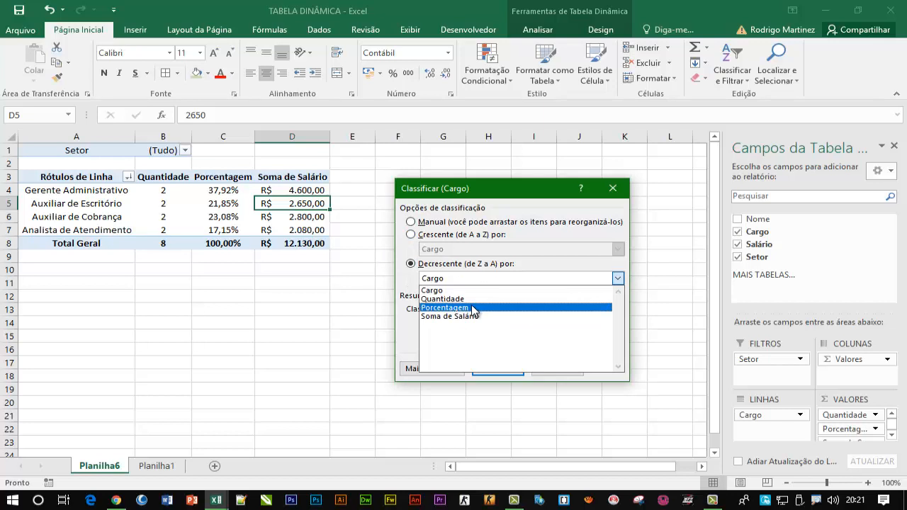
click(466, 255)
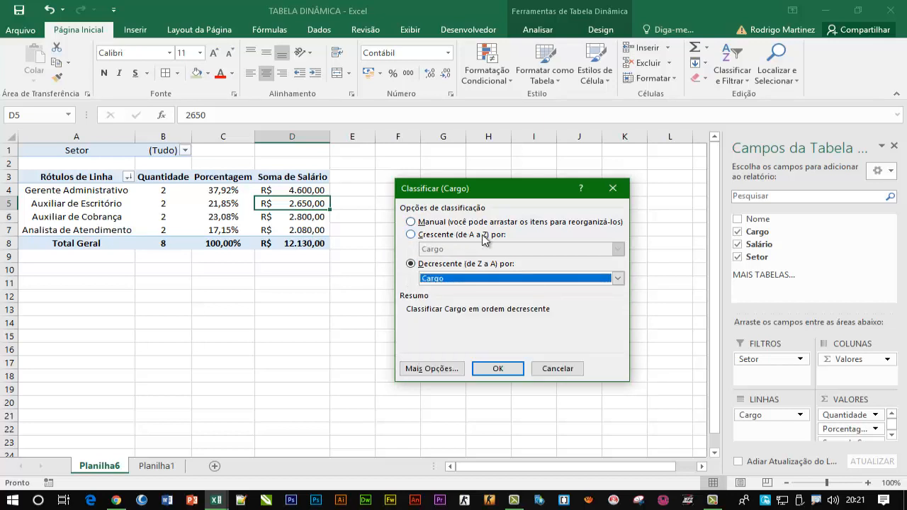
click(439, 239)
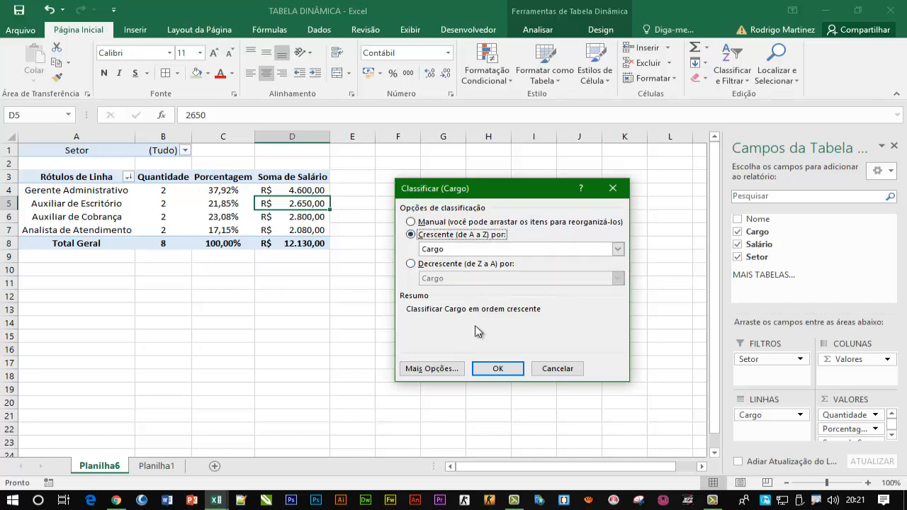
click(502, 369)
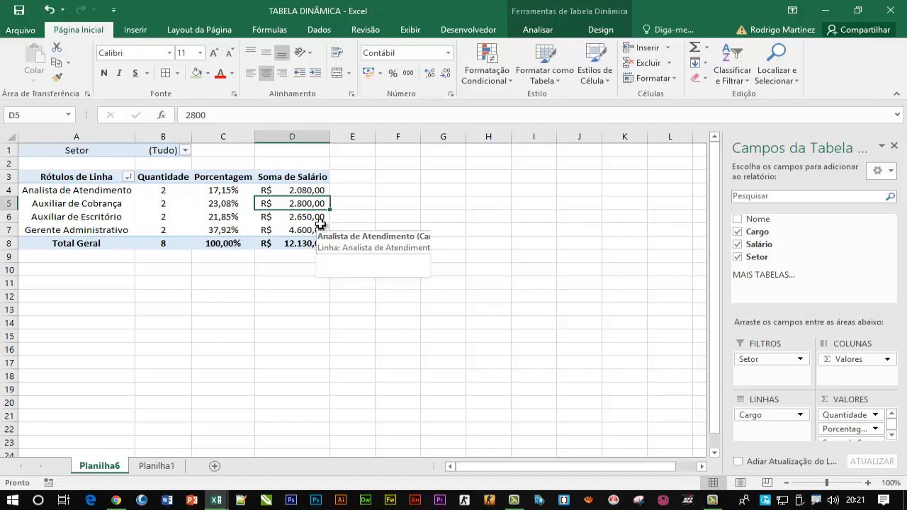
Enlarge the sorted pivot table to 130% zoom, and switch to the open workbook named 2
scroll(282, 176, up, 3)
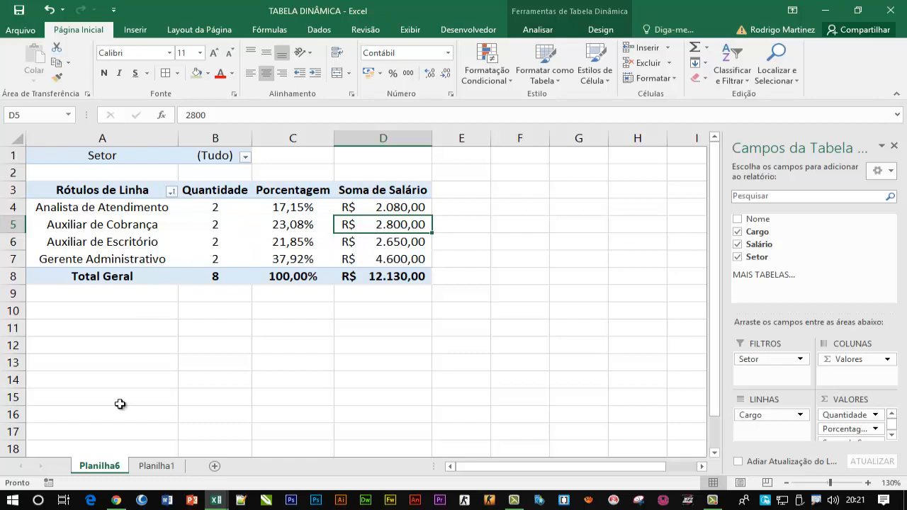
key(F9)
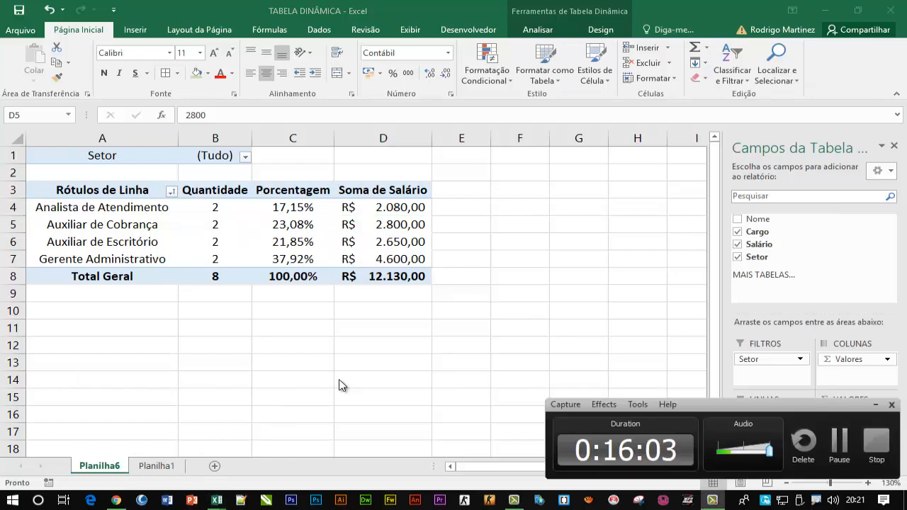
click(871, 405)
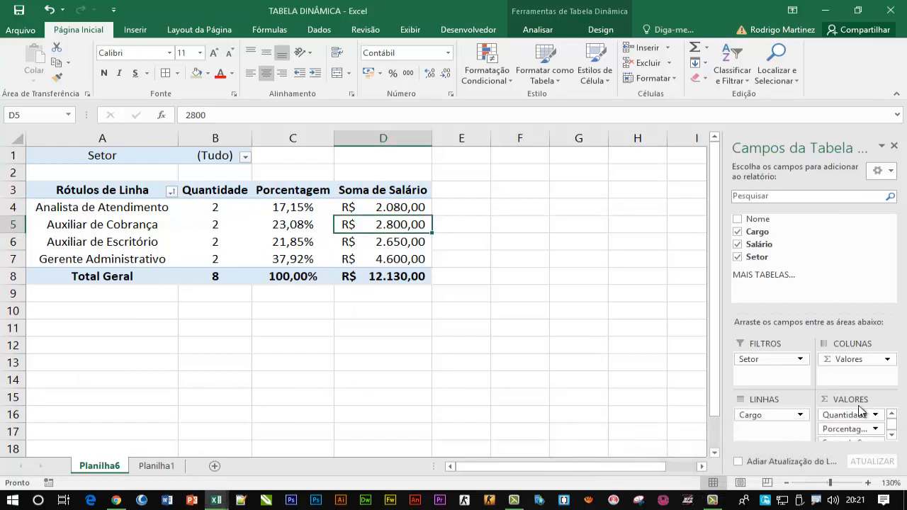
mouse_move(220, 505)
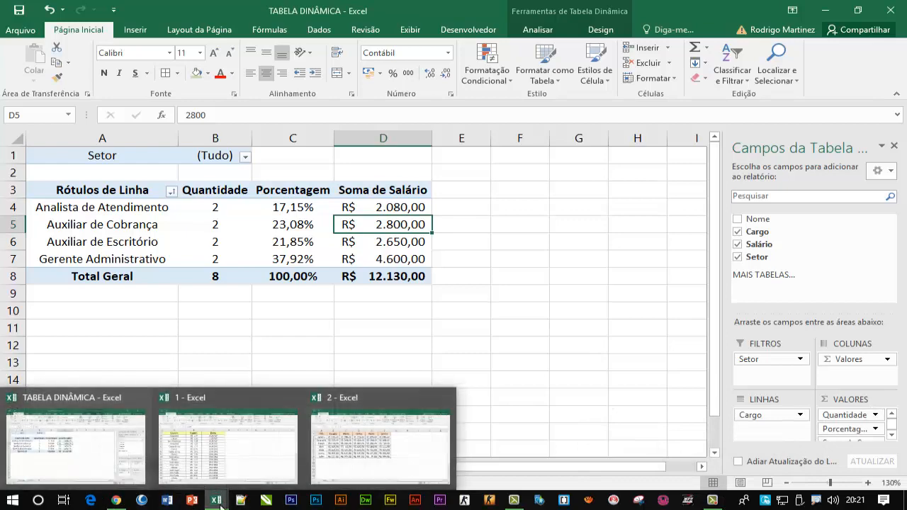
click(409, 459)
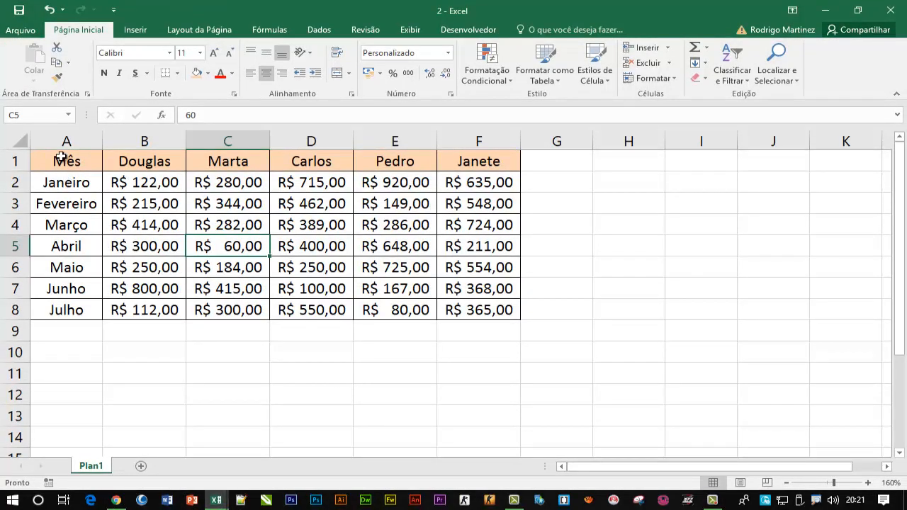
Examine the Mês column, the person headers and the monthly R$ values in the source table on Plan1
drag(64, 154, 69, 312)
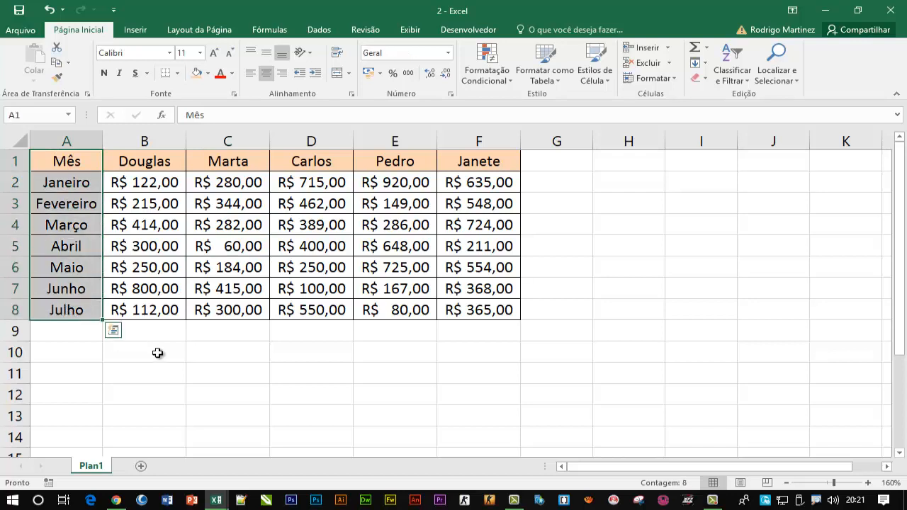
click(145, 162)
click(256, 161)
click(310, 161)
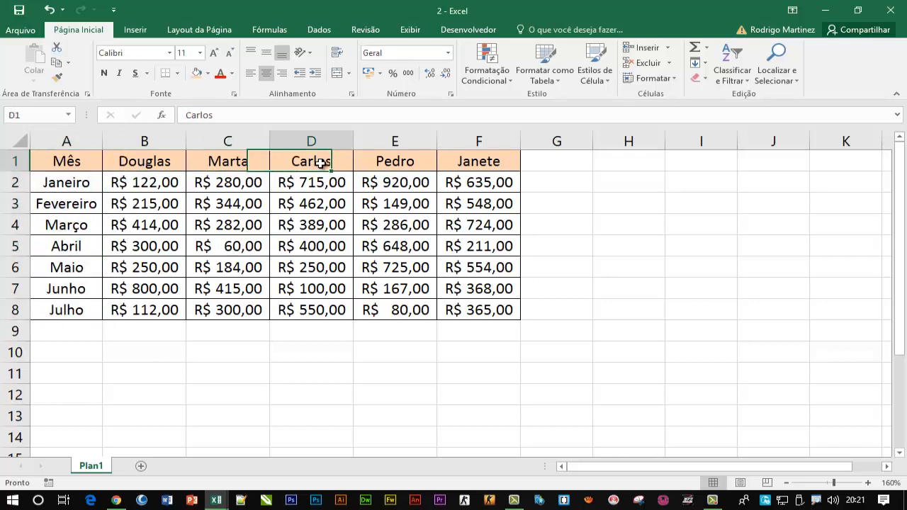
click(397, 161)
click(492, 162)
drag(149, 182, 449, 320)
click(176, 272)
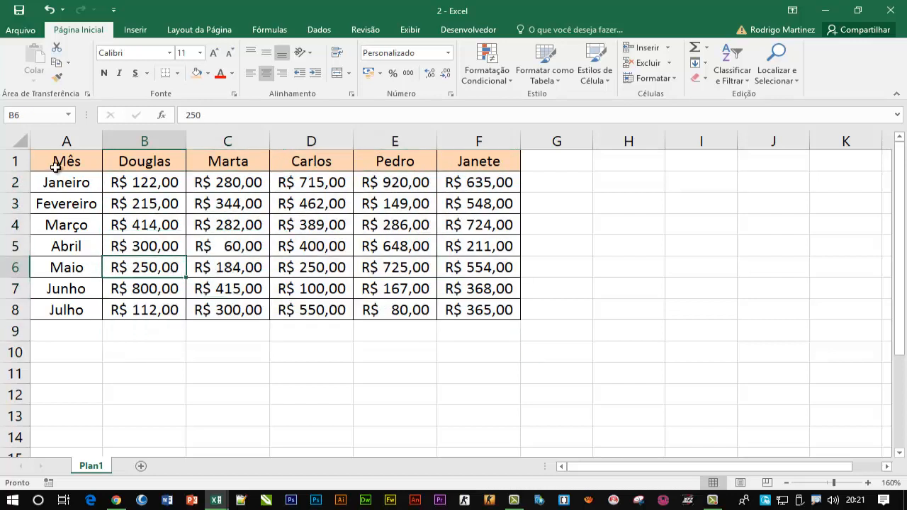
Create a pivot table from the range A1:F8 of Plan1 on a new worksheet
drag(67, 157, 476, 307)
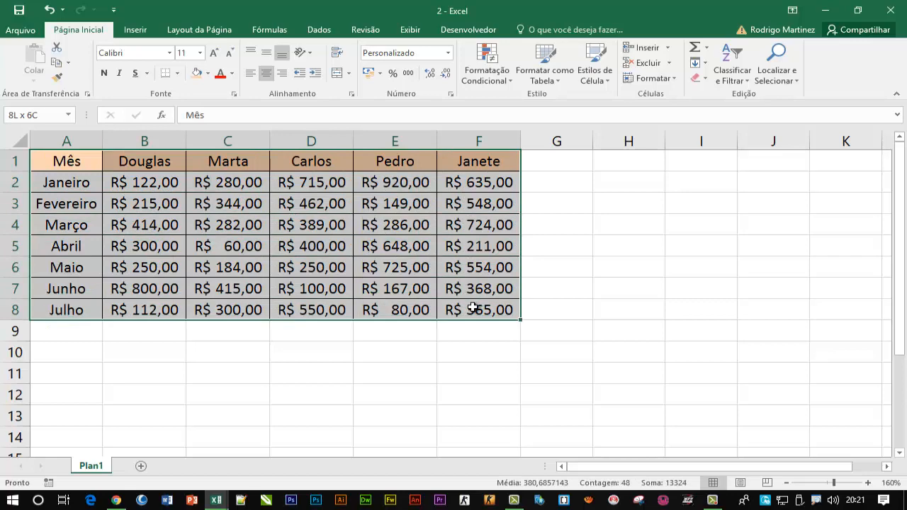
click(135, 32)
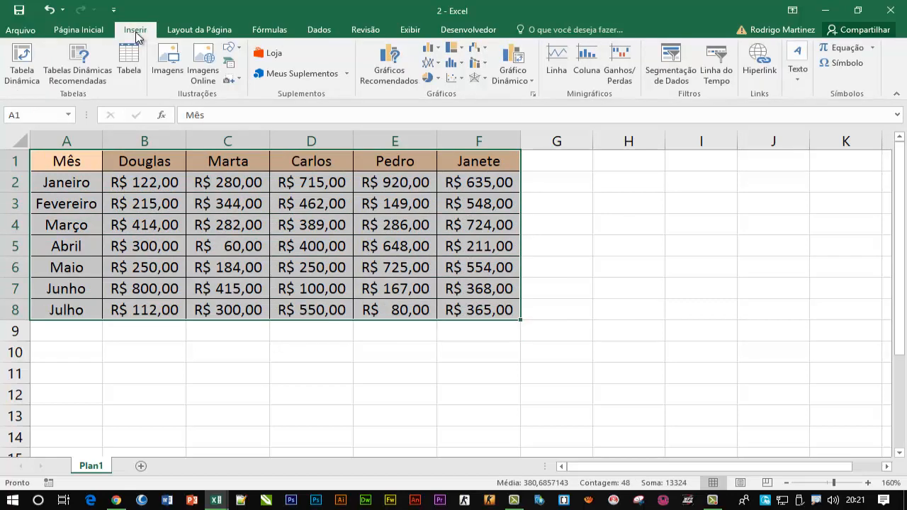
click(23, 85)
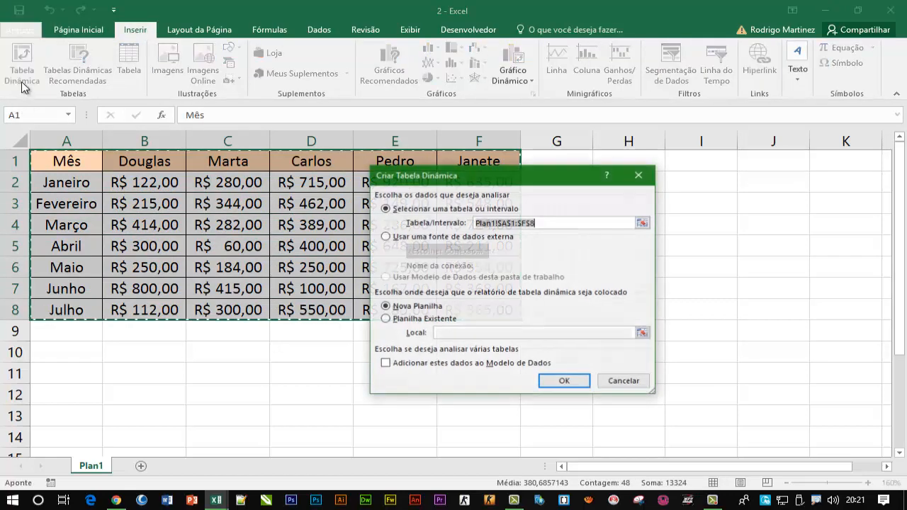
click(566, 382)
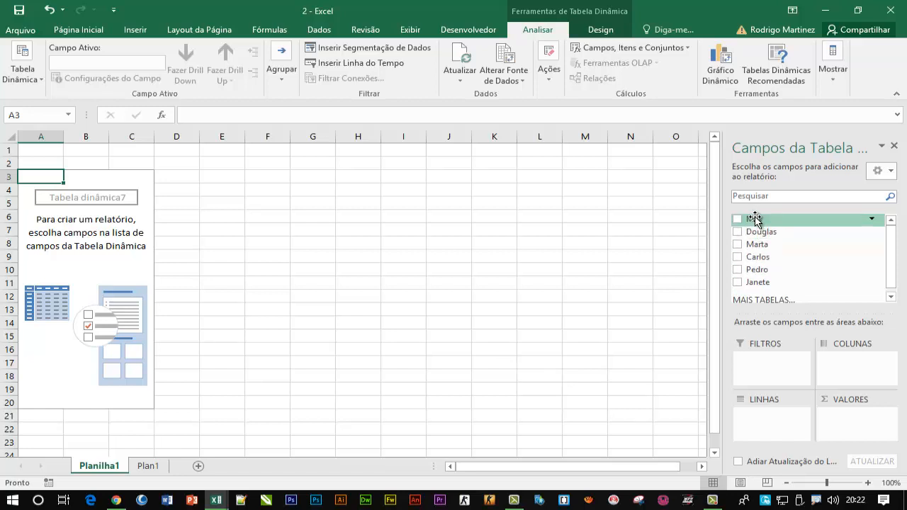
Place Mês in the pivot table's rows and add all five person fields to the values as sums
drag(762, 220, 780, 424)
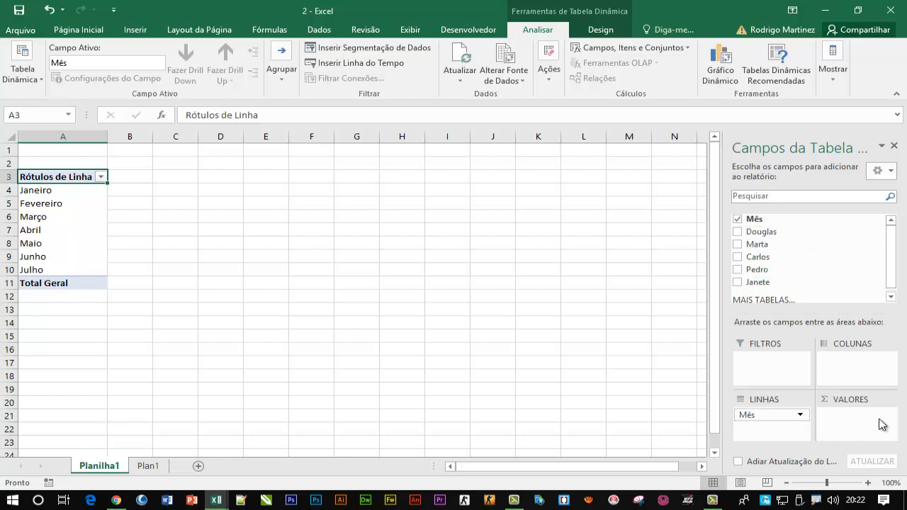
drag(762, 231, 850, 418)
drag(757, 240, 844, 431)
drag(751, 265, 852, 434)
drag(758, 278, 851, 444)
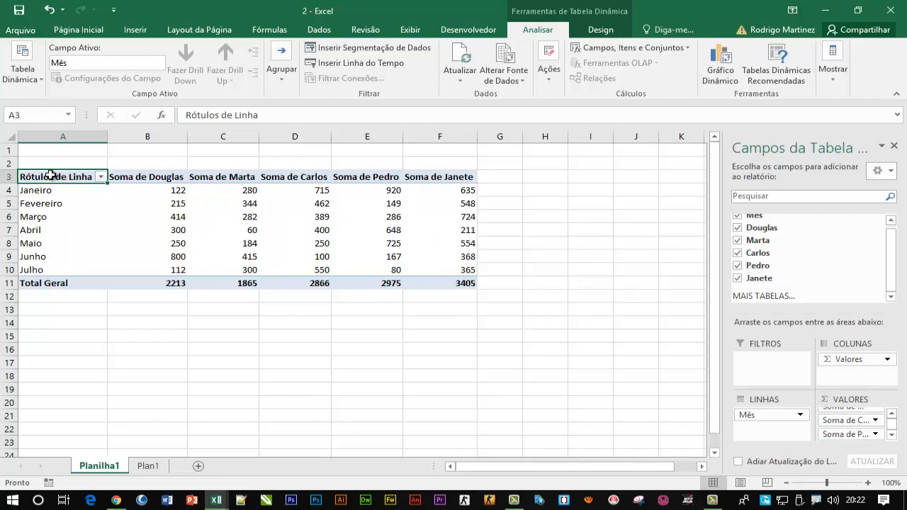
Apply the light purple style with shaded header and total rows from the Clara group to the whole pivot table
drag(51, 175, 450, 283)
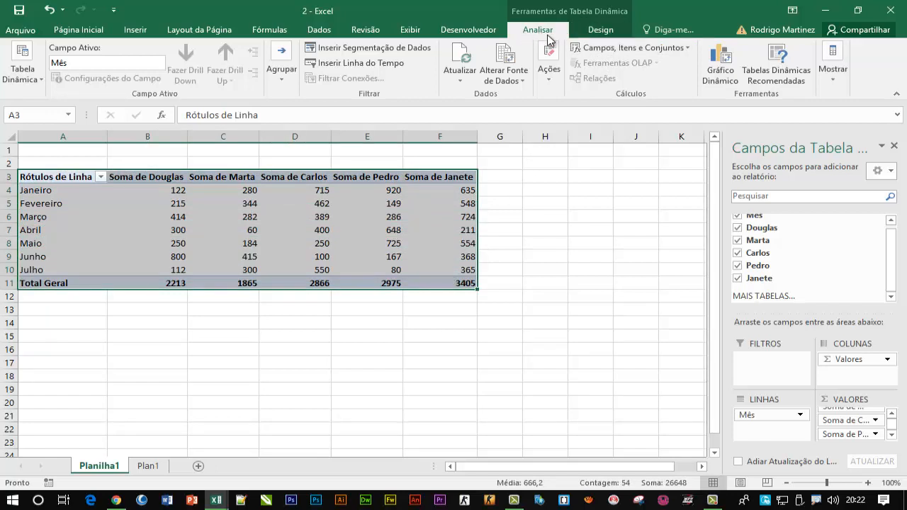
click(601, 31)
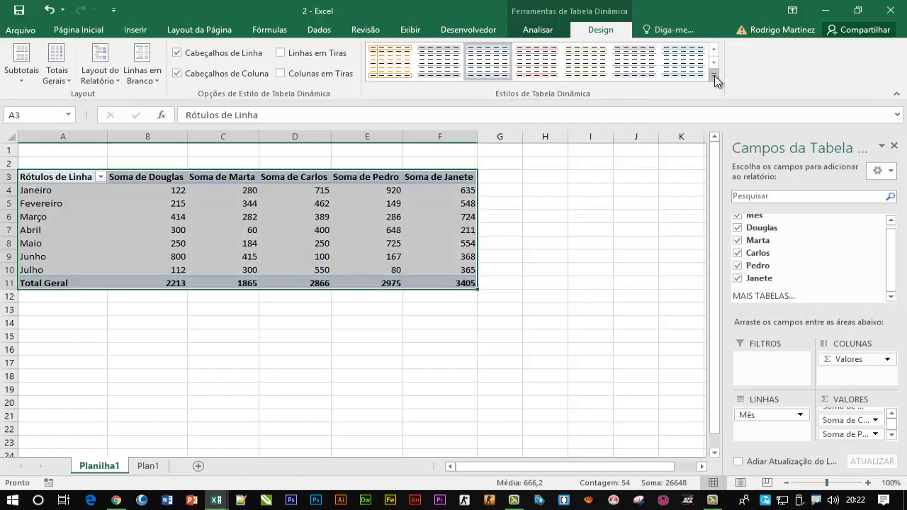
click(714, 76)
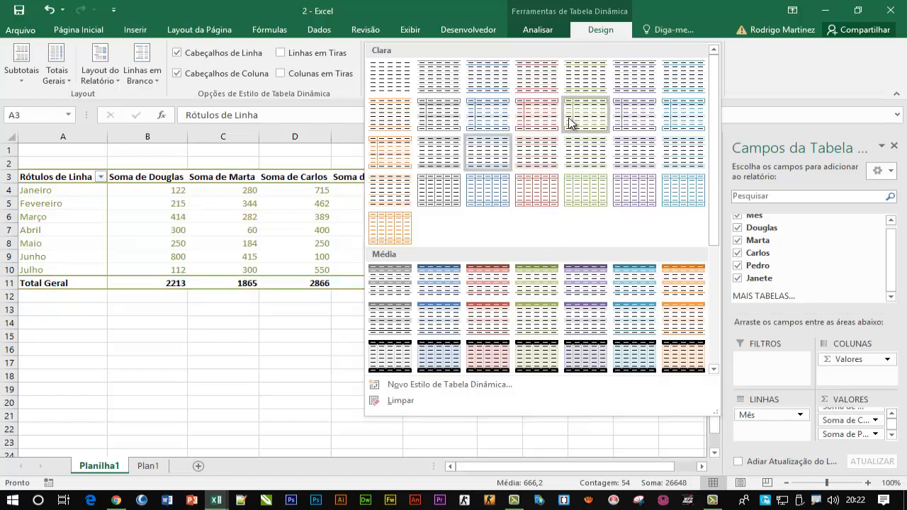
click(629, 160)
click(368, 244)
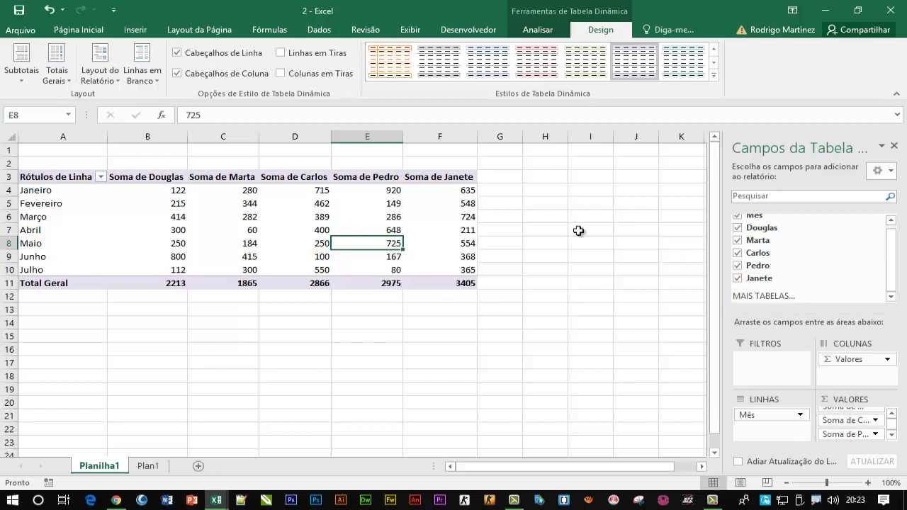
Examine the pivot table's person headers, monthly values and column totals, and show the desktop
click(227, 178)
click(170, 177)
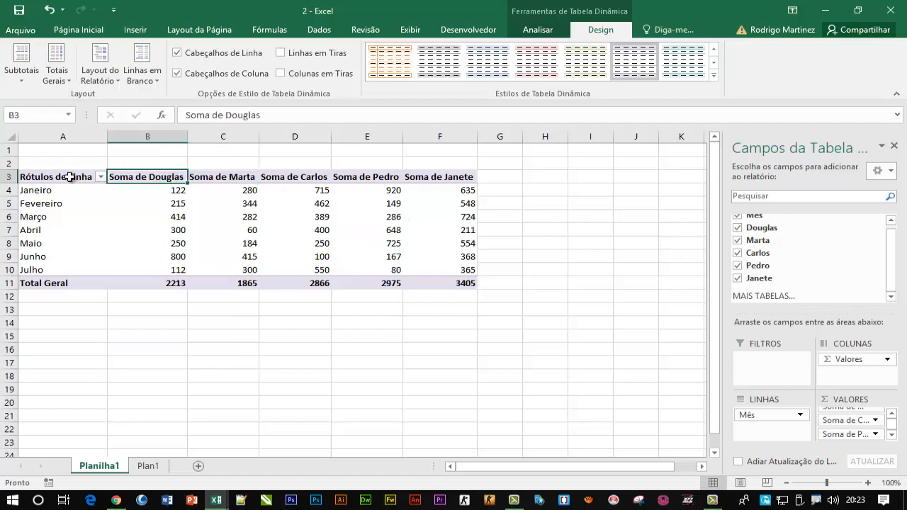
click(69, 177)
click(422, 259)
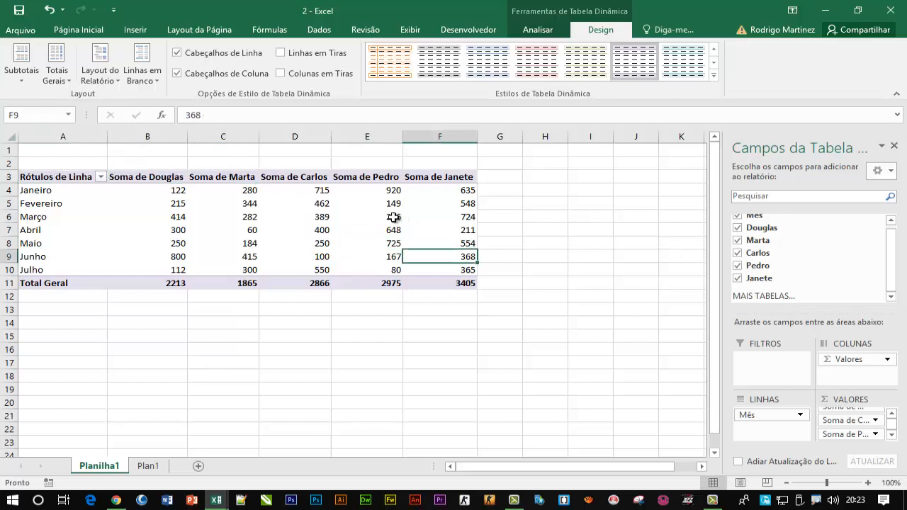
click(381, 178)
click(301, 177)
click(221, 177)
click(158, 177)
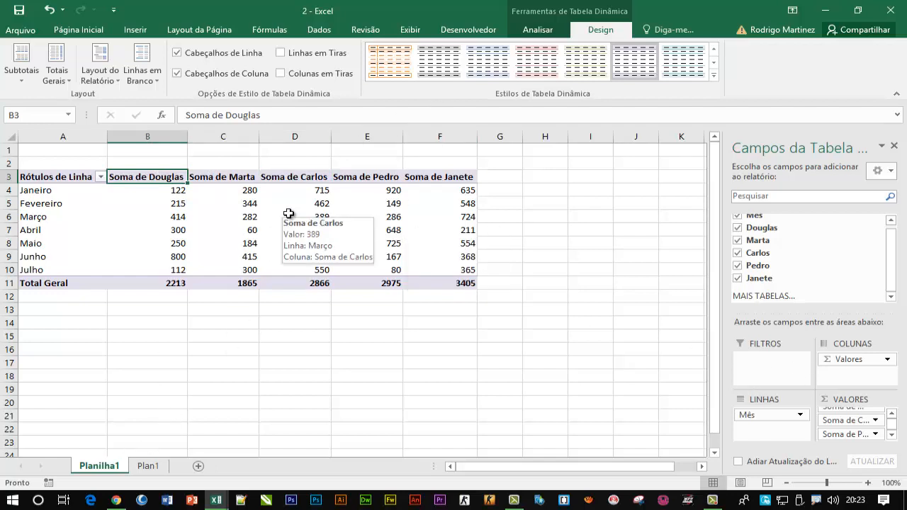
click(417, 201)
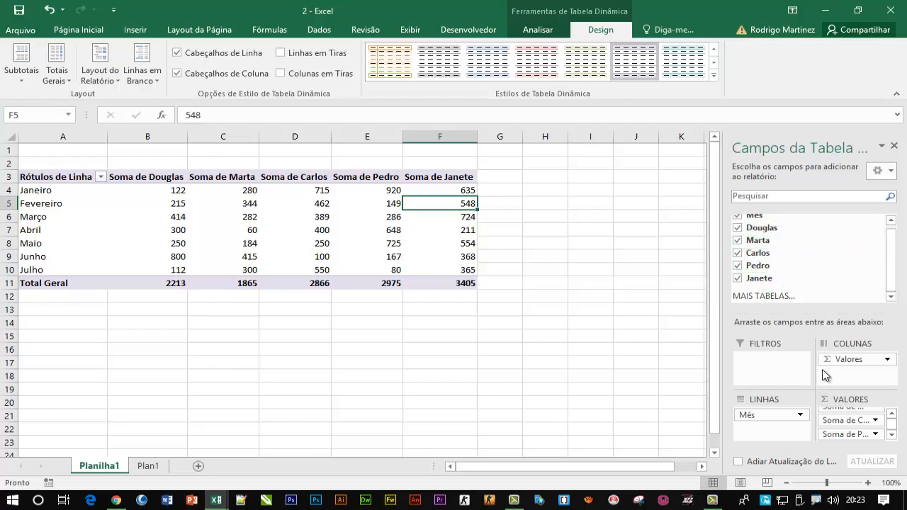
click(310, 239)
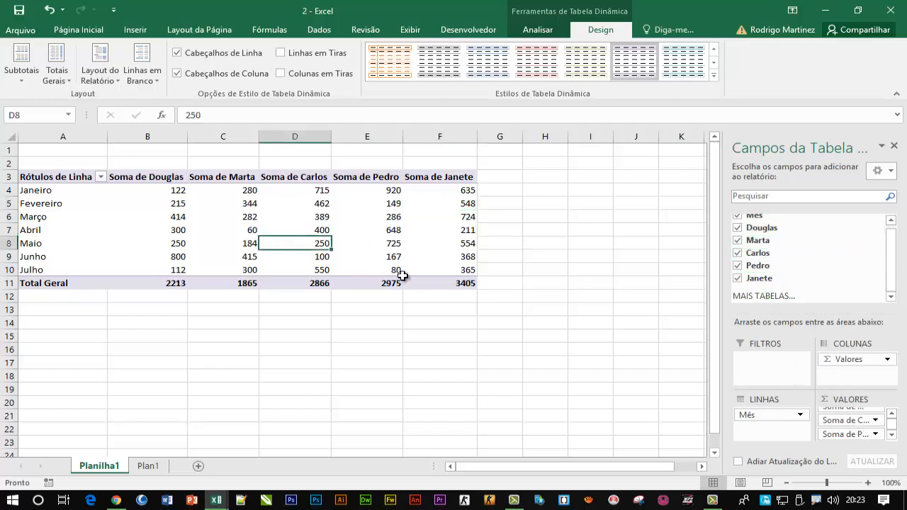
click(411, 258)
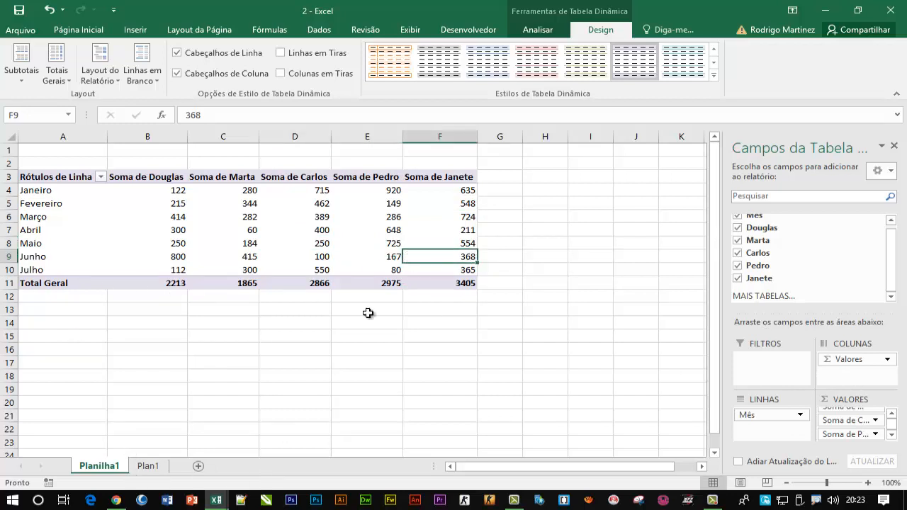
click(377, 207)
click(301, 181)
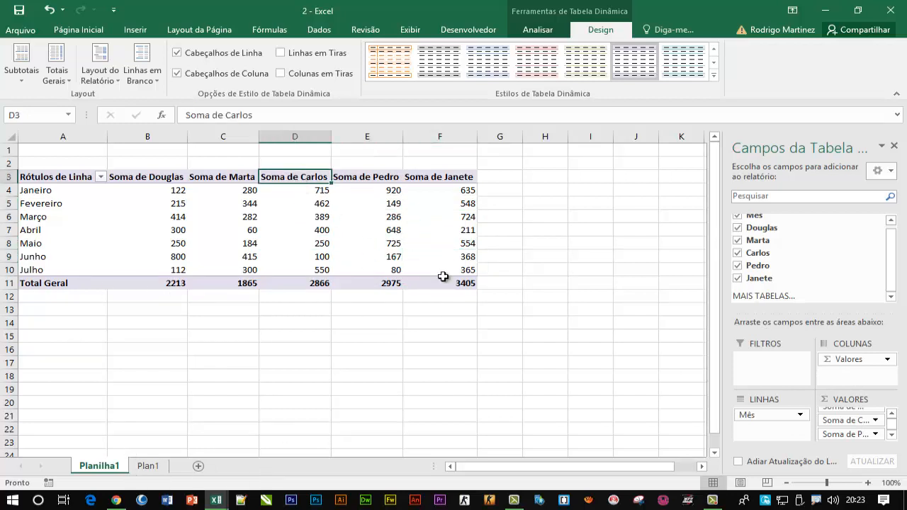
mouse_move(443, 277)
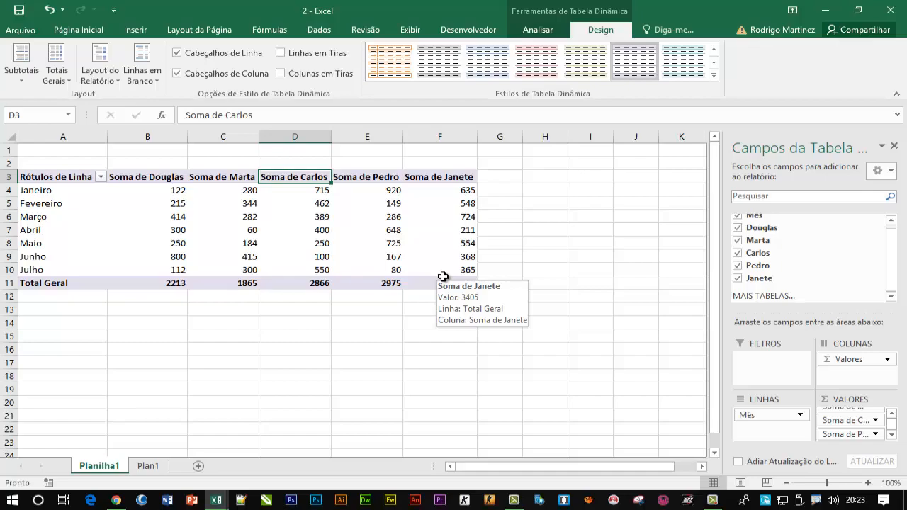
key(super+d)
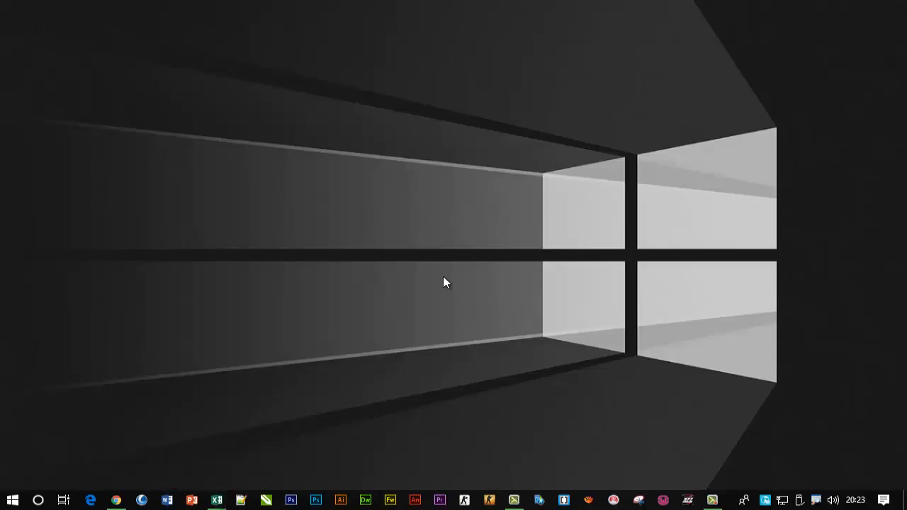